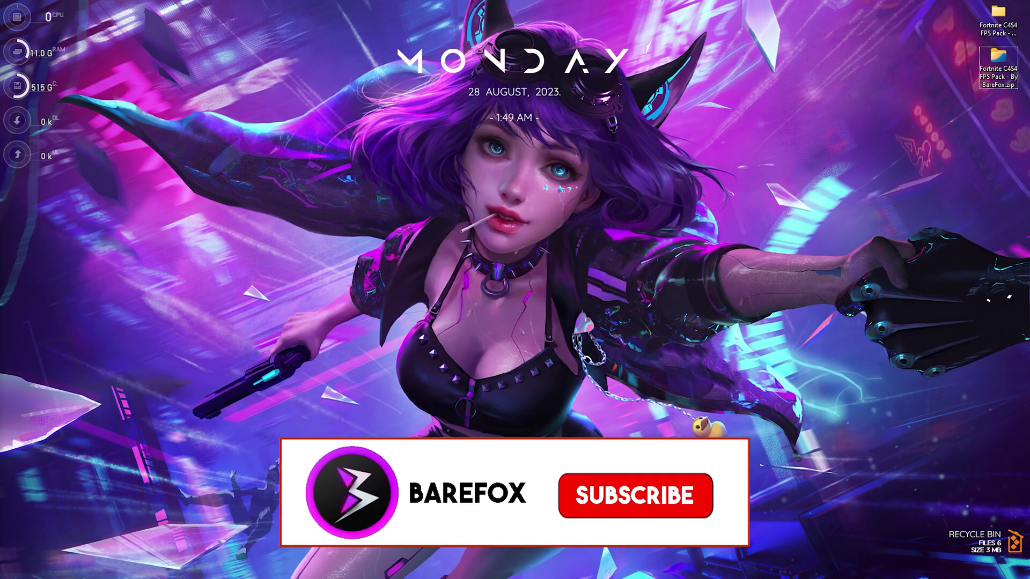
- Open the Start menu to search for the Settings app
{"action": "key", "text": "super"}
- Launch Settings by searching "settings" and run a fresh Windows Update check
{"action": "type", "text": "settings"}
{"action": "key", "text": "Return"}
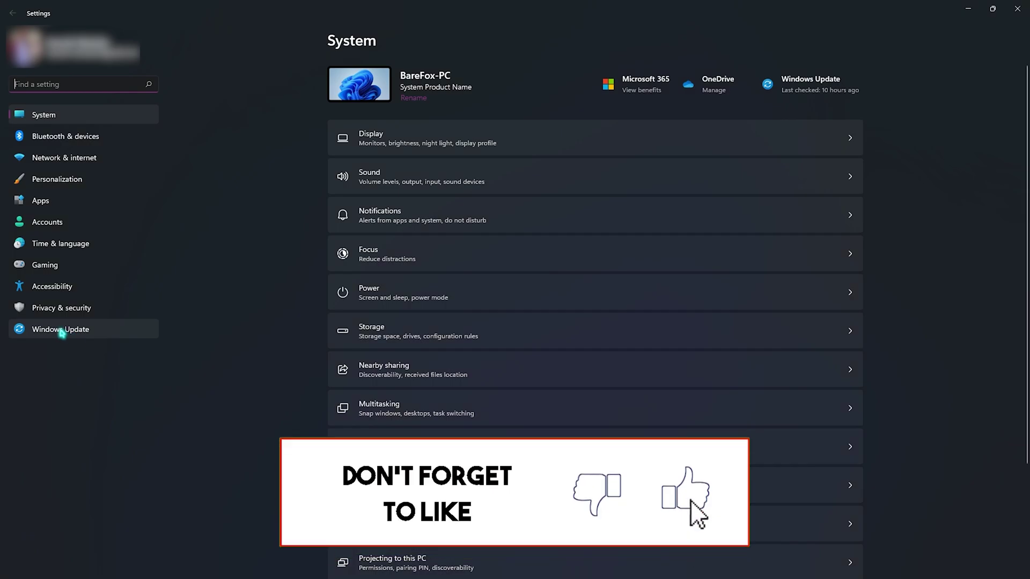
{"action": "left_click", "coordinate": [49, 333]}
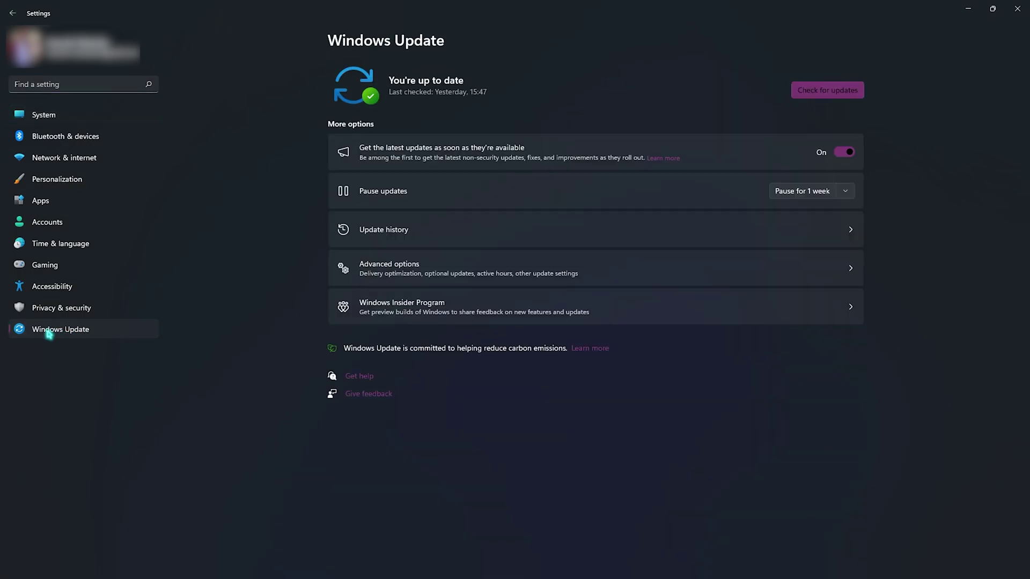
{"action": "left_click", "coordinate": [824, 95]}
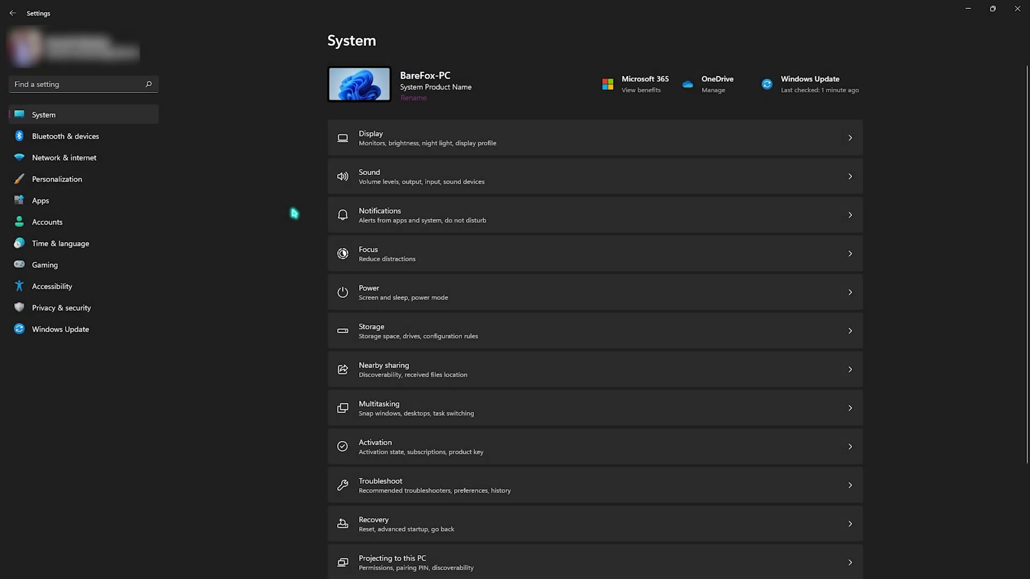
- Leave the Xbox Game Bar controller button off and make sure Game Mode is on
{"action": "left_click", "coordinate": [73, 267]}
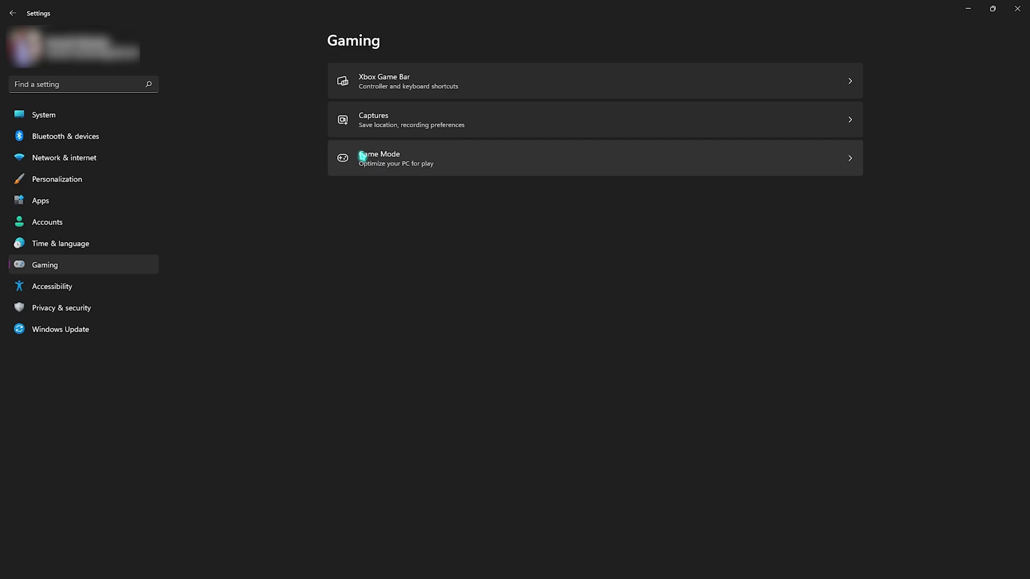
{"action": "left_click", "coordinate": [360, 77]}
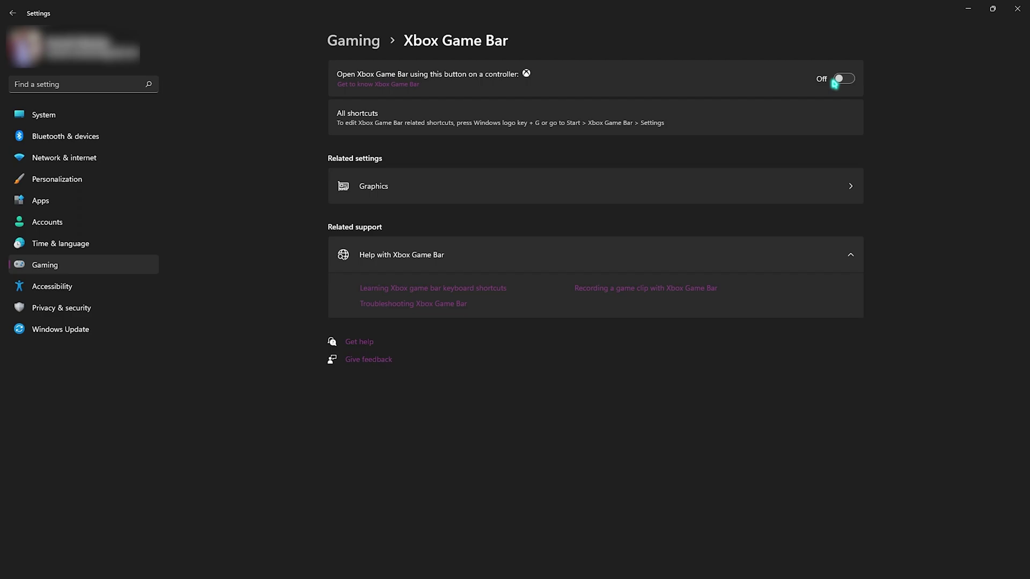
{"action": "left_click", "coordinate": [375, 47]}
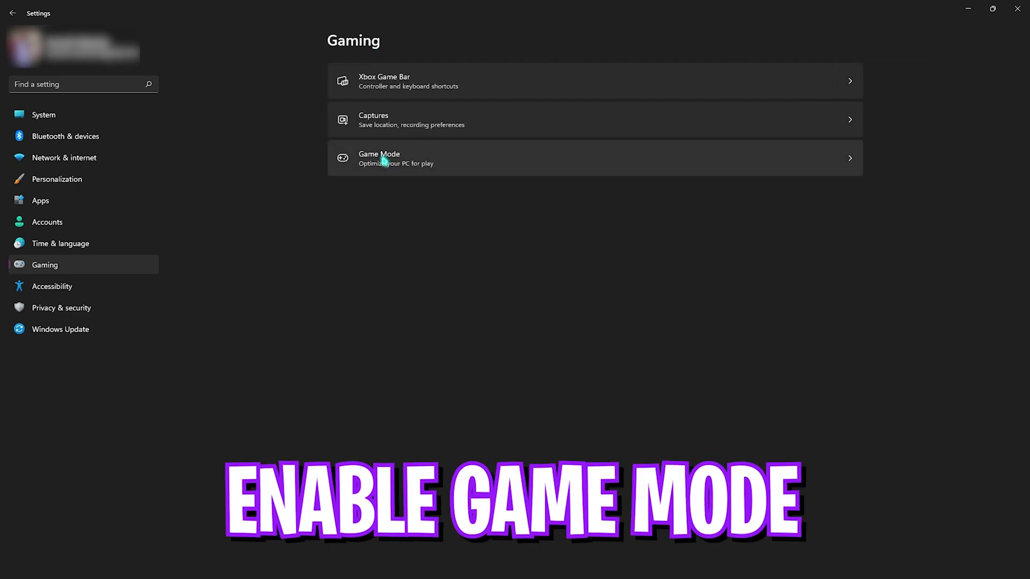
{"action": "left_click", "coordinate": [386, 162]}
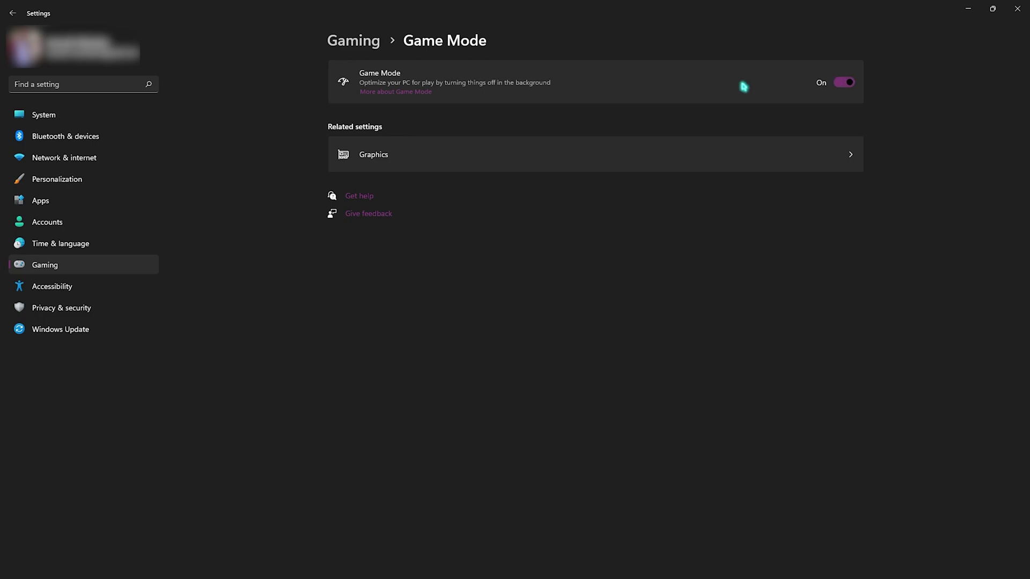
- Turn on hardware-accelerated GPU scheduling and windowed-game optimizations in Default graphics settings
{"action": "left_click", "coordinate": [372, 160]}
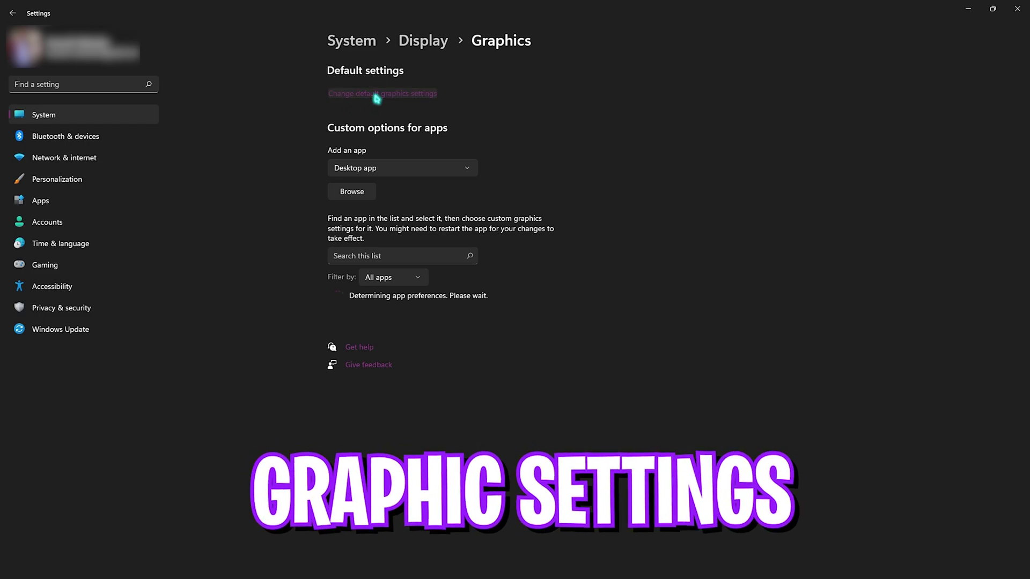
{"action": "left_click", "coordinate": [377, 99]}
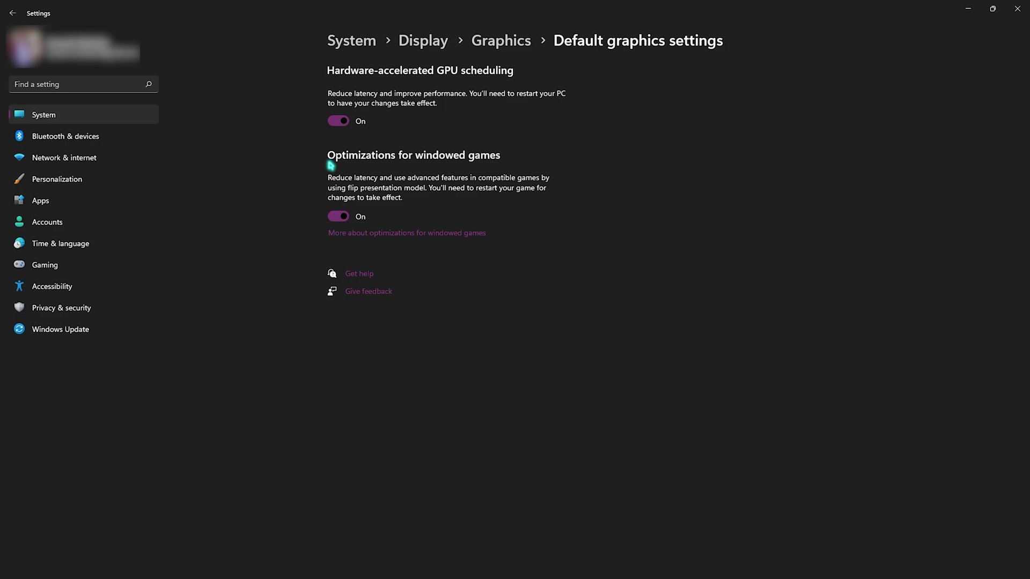
- Set Fortnite's graphics preference to High performance in the per-app list
{"action": "left_click", "coordinate": [489, 43]}
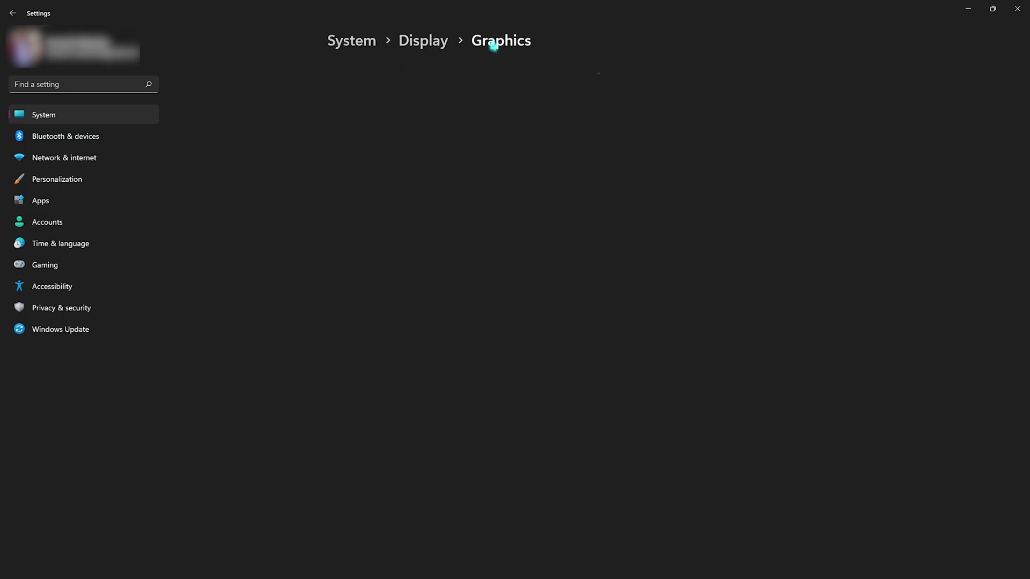
{"action": "scroll", "coordinate": [466, 223], "scroll_direction": "down", "scroll_amount": 6}
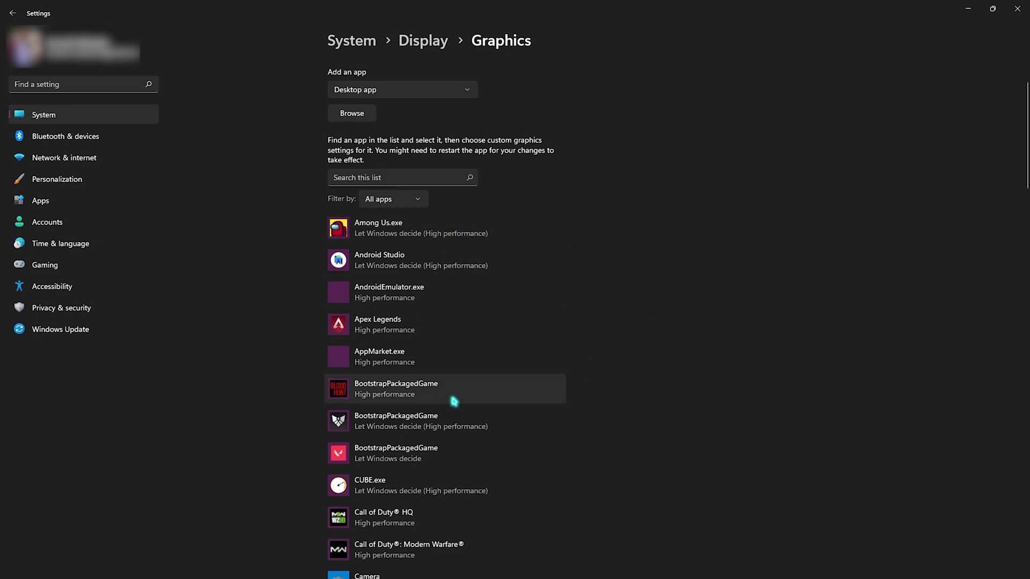
{"action": "scroll", "coordinate": [391, 405], "scroll_direction": "down", "scroll_amount": 5}
{"action": "scroll", "coordinate": [395, 368], "scroll_direction": "up", "scroll_amount": 10}
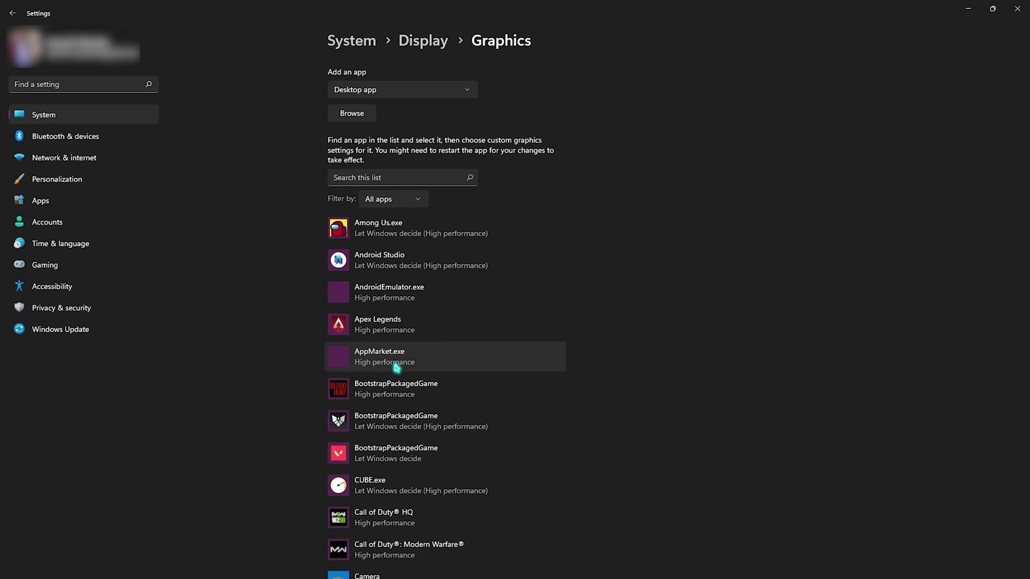
{"action": "scroll", "coordinate": [428, 333], "scroll_direction": "down", "scroll_amount": 3}
{"action": "scroll", "coordinate": [414, 288], "scroll_direction": "down", "scroll_amount": 6}
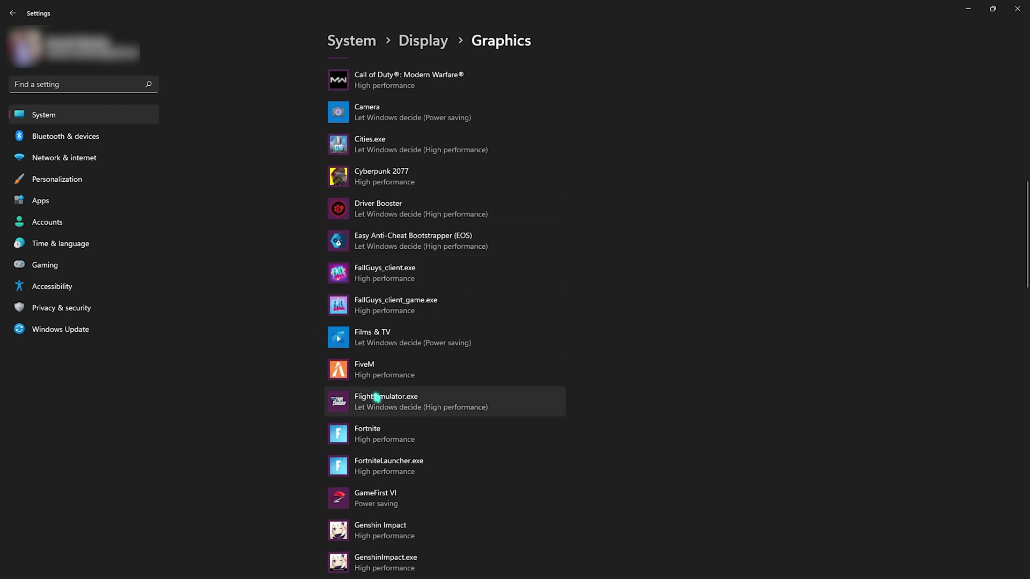
{"action": "scroll", "coordinate": [374, 330], "scroll_direction": "down", "scroll_amount": 2}
{"action": "left_click", "coordinate": [368, 353]}
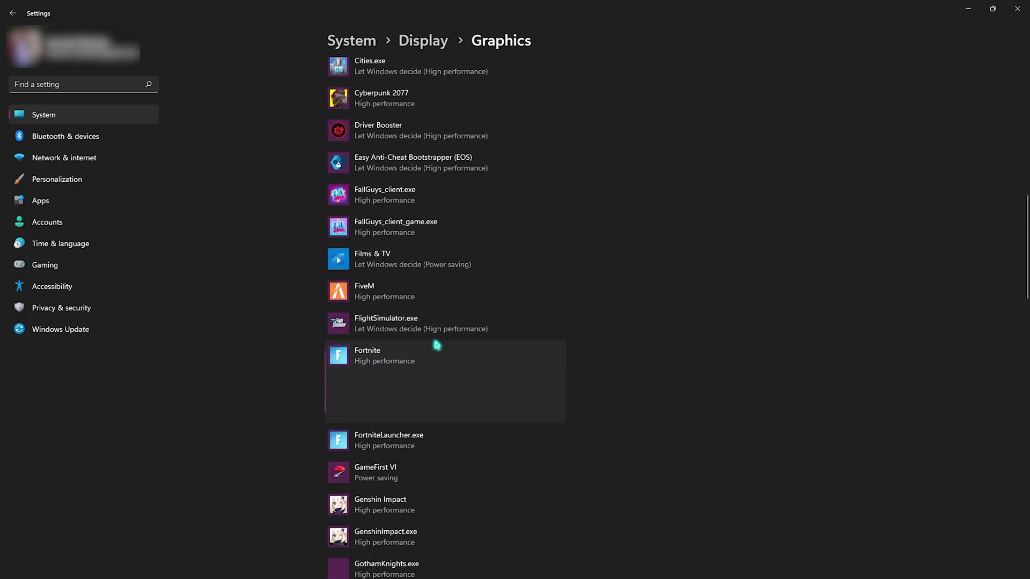
{"action": "left_click", "coordinate": [484, 410]}
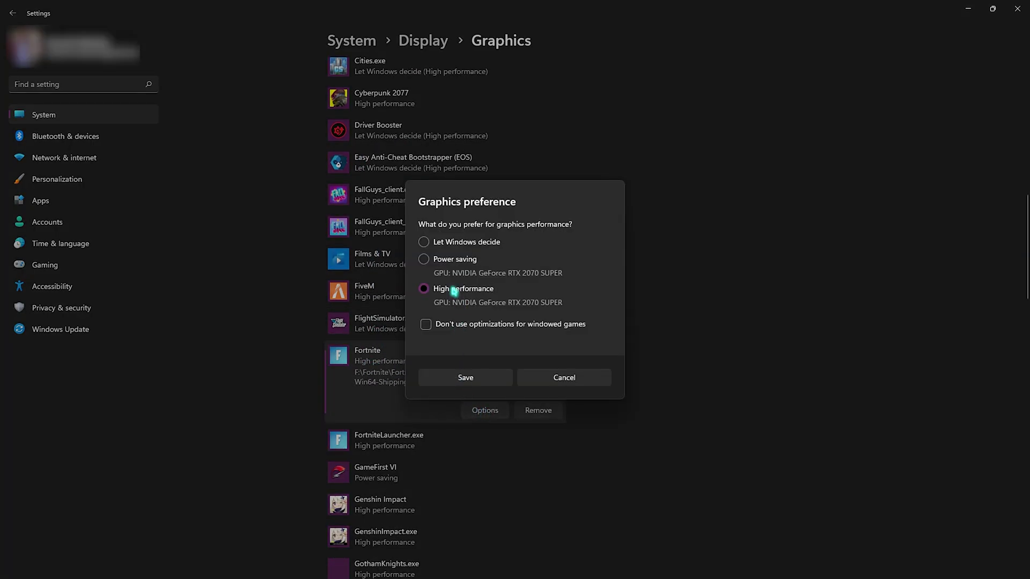
{"action": "left_click", "coordinate": [453, 382]}
- Set FortniteLauncher.exe to High performance and close Settings
{"action": "left_click", "coordinate": [445, 443]}
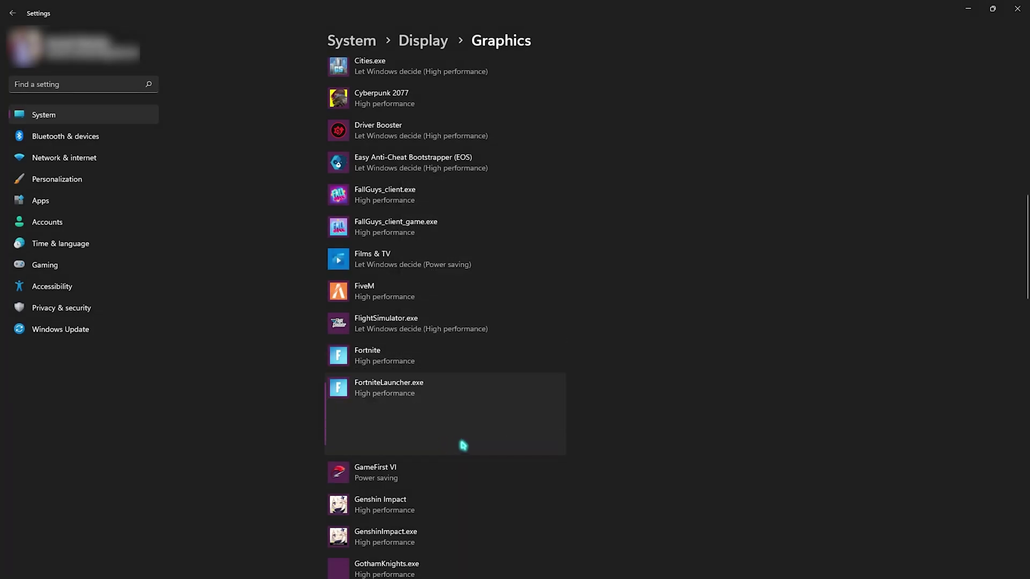
{"action": "left_click", "coordinate": [485, 442]}
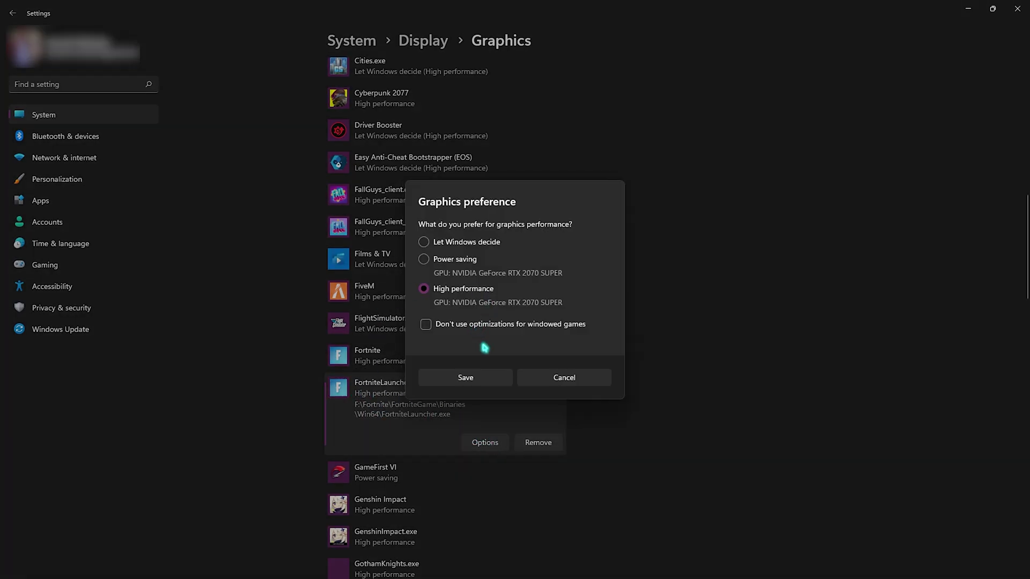
{"action": "left_click", "coordinate": [476, 382]}
{"action": "scroll", "coordinate": [444, 368], "scroll_direction": "down", "scroll_amount": 7}
{"action": "scroll", "coordinate": [449, 329], "scroll_direction": "up", "scroll_amount": 7}
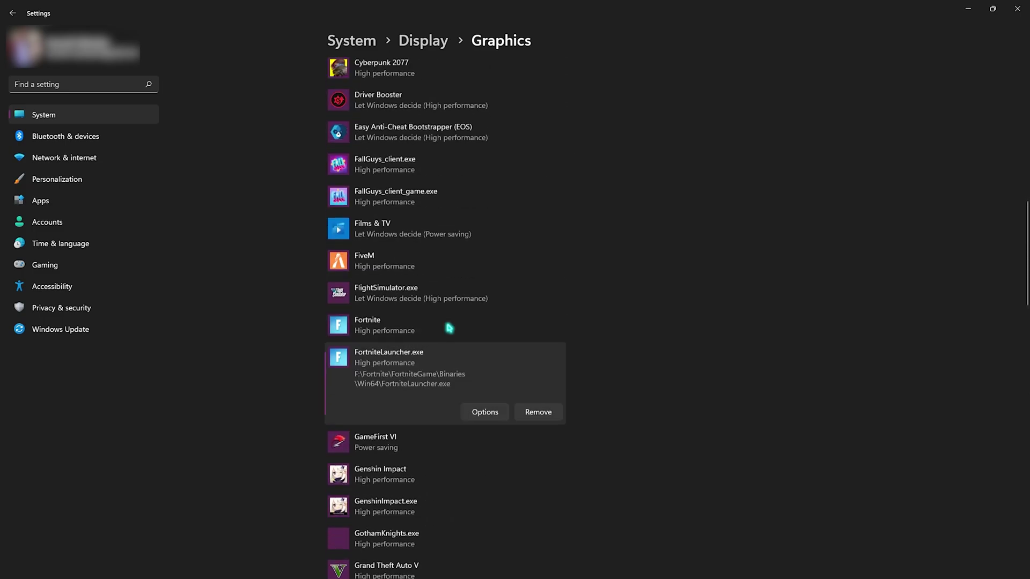
{"action": "scroll", "coordinate": [449, 328], "scroll_direction": "up", "scroll_amount": 8}
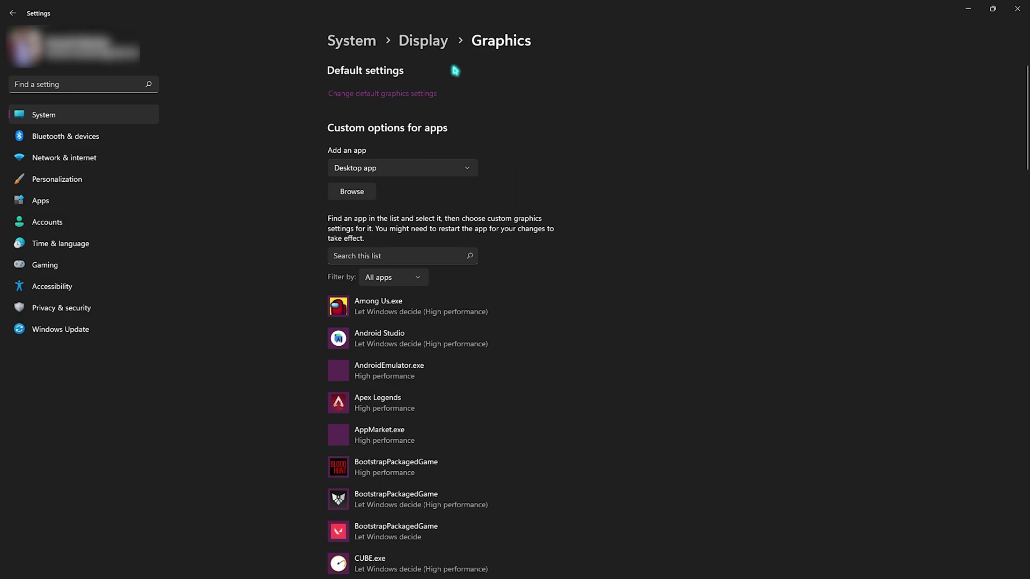
{"action": "left_click", "coordinate": [1017, 9]}
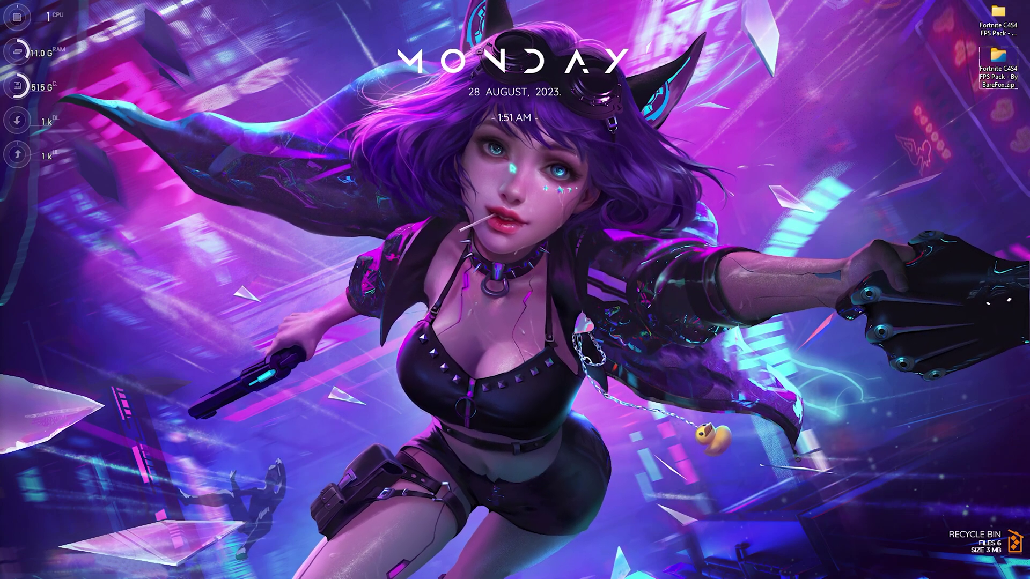
- Adjust visual effects for best performance, keeping thumbnails and smooth screen fonts enabled
{"action": "key", "text": "super"}
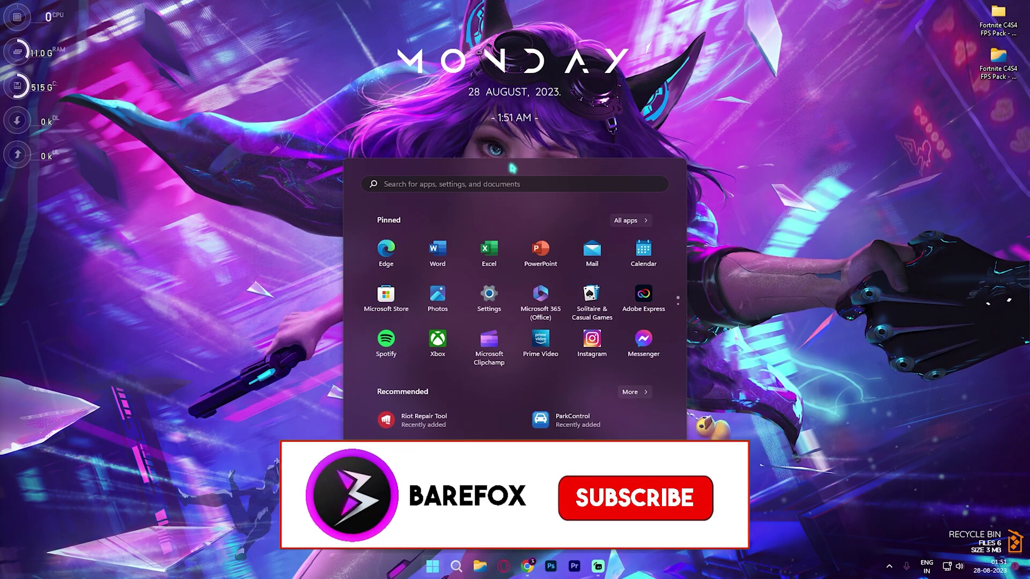
{"action": "type", "text": "adjust the appearance and performance of windows"}
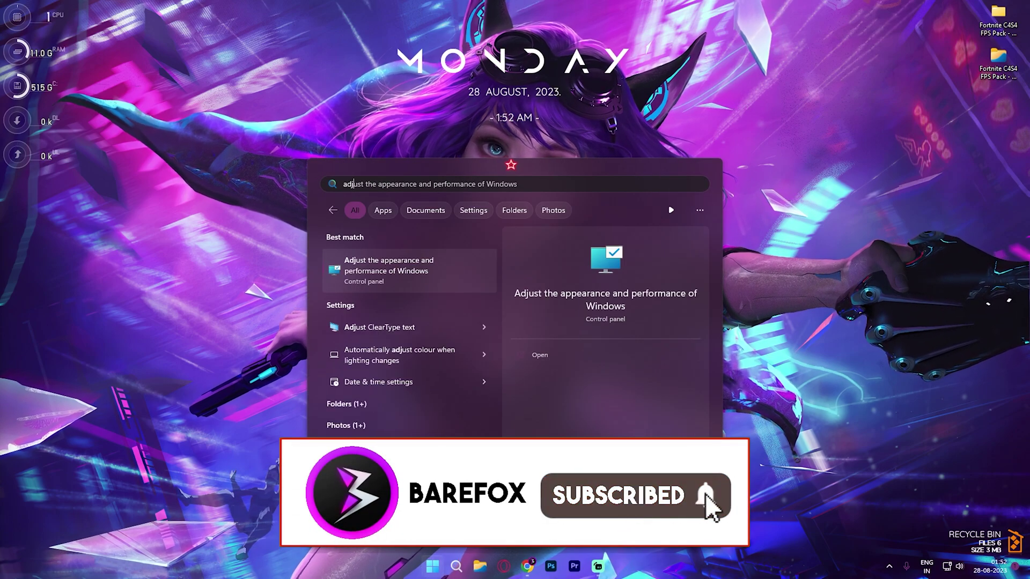
{"action": "key", "text": "Return"}
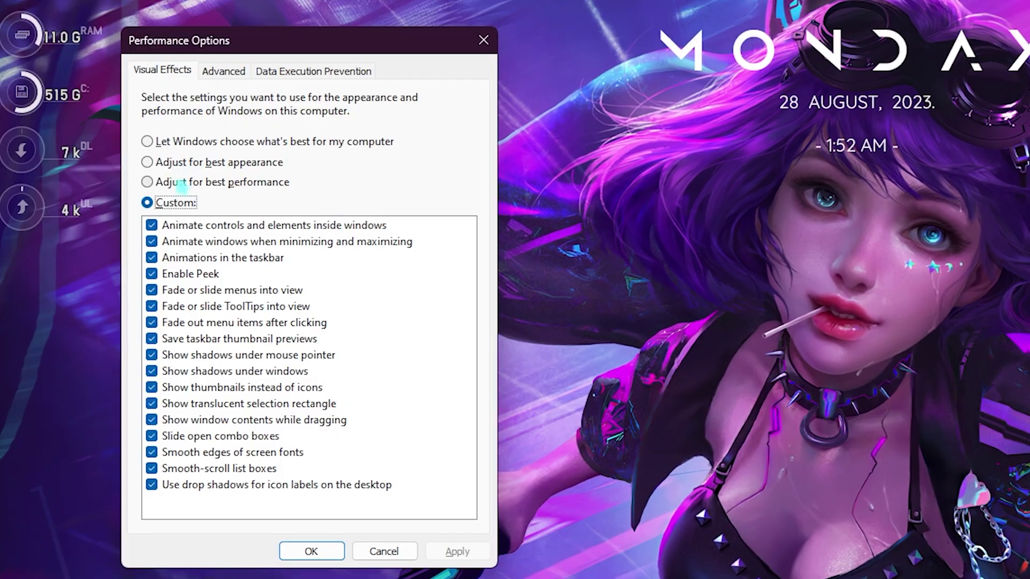
{"action": "left_click", "coordinate": [179, 182]}
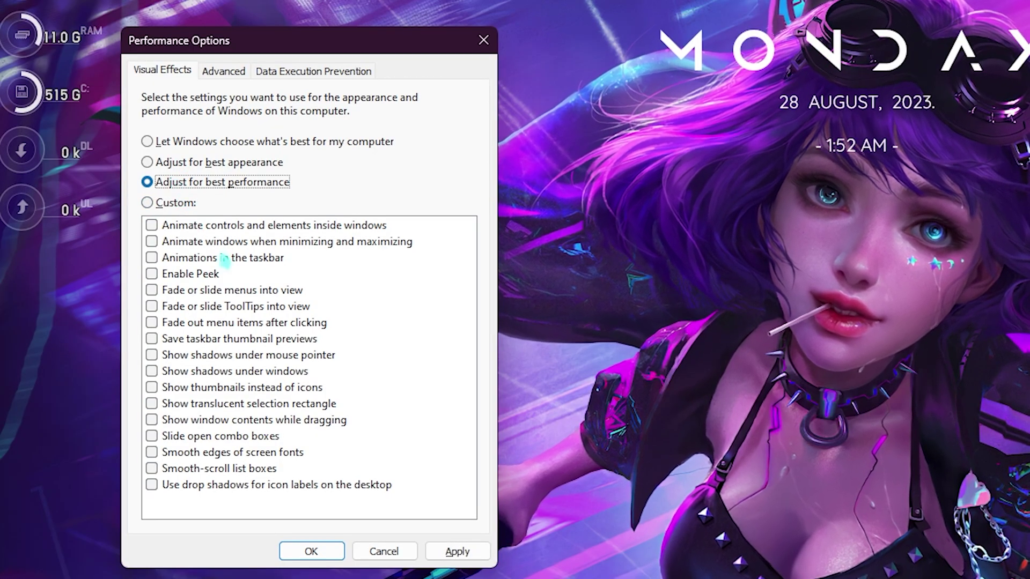
{"action": "left_click", "coordinate": [171, 388]}
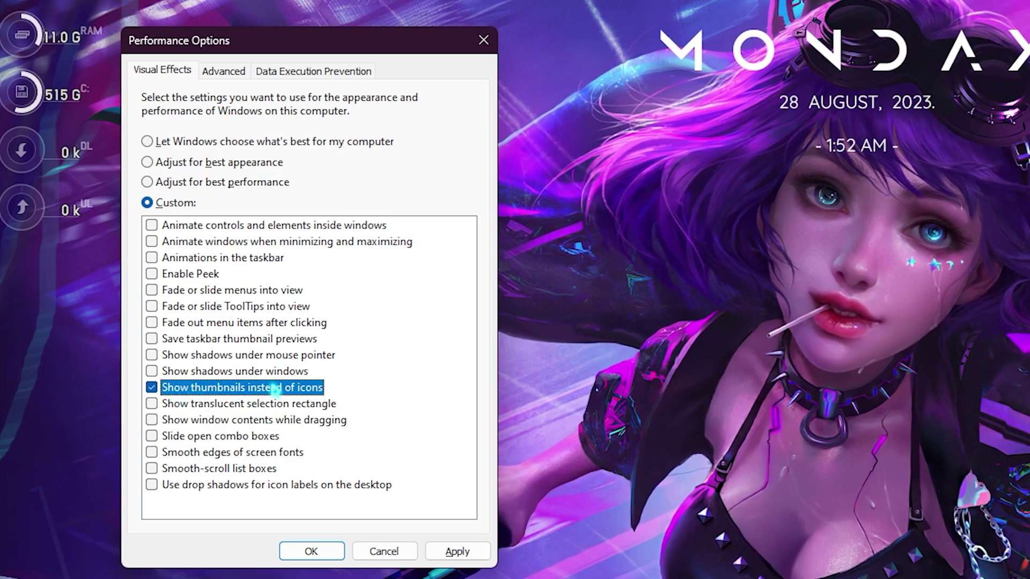
{"action": "left_click", "coordinate": [181, 453]}
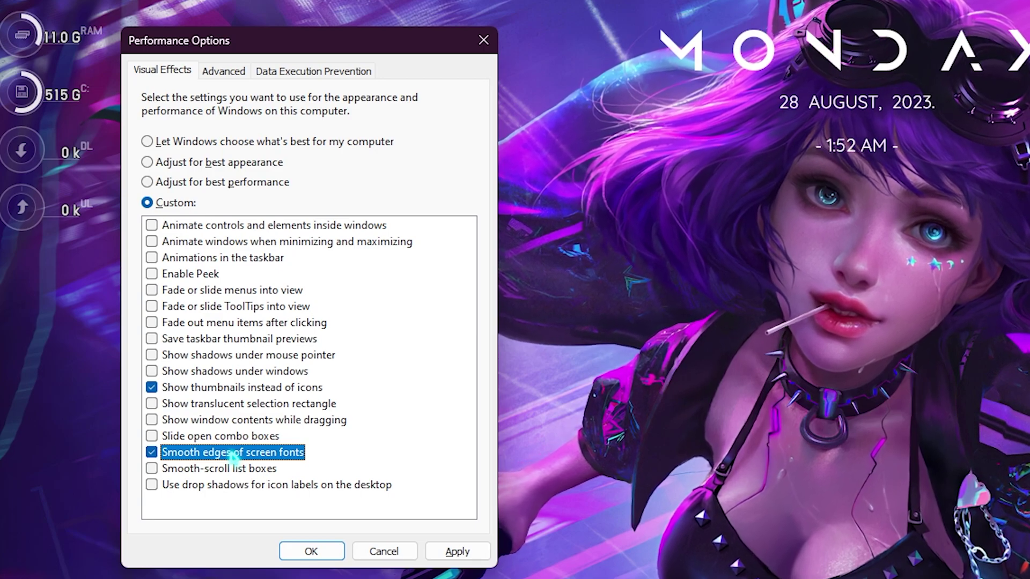
{"action": "left_click", "coordinate": [225, 71]}
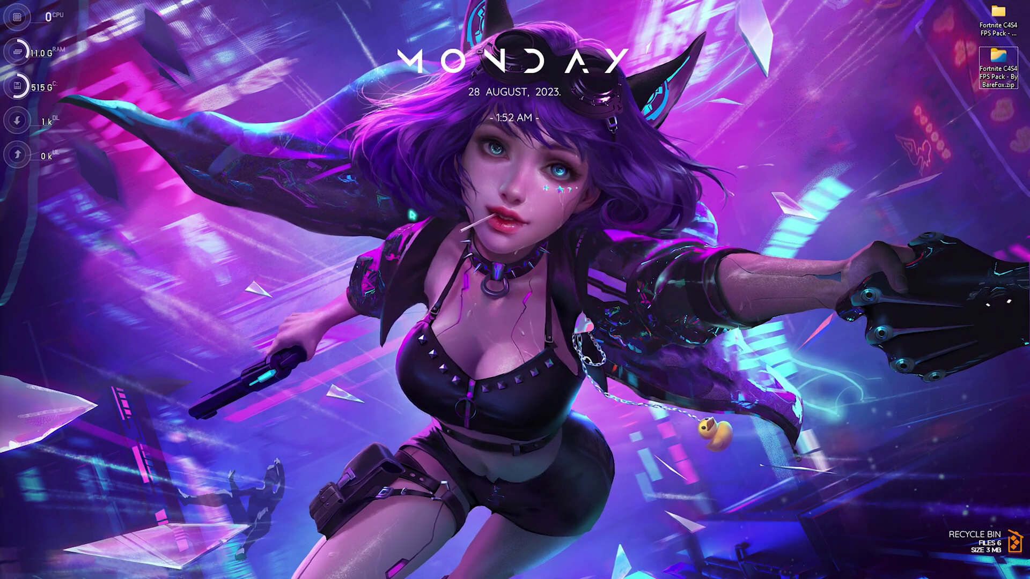
- In msconfig's Boot advanced options, set Number of processors to 24 and confirm
{"action": "key", "text": "super"}
{"action": "type", "text": "sys"}
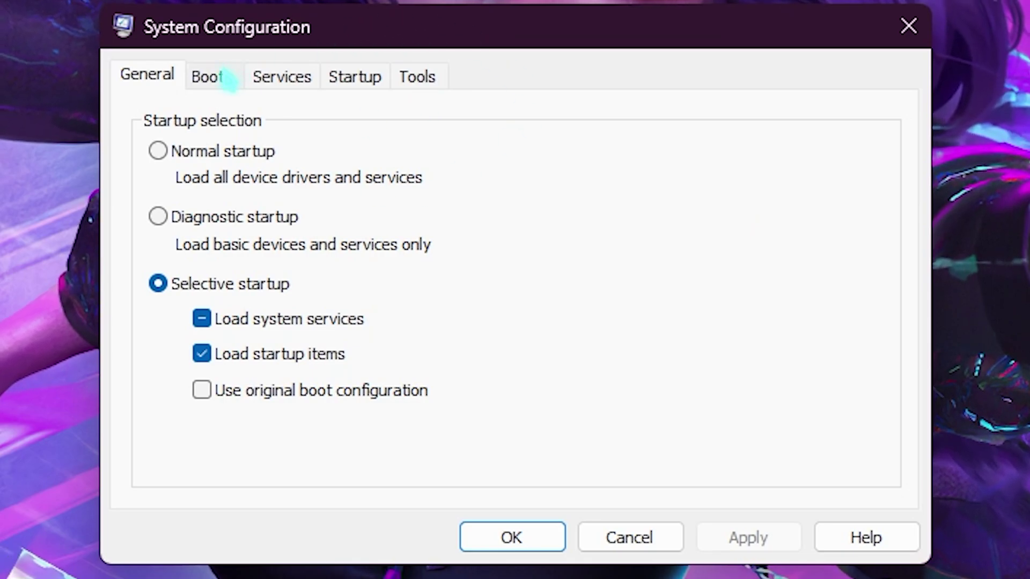
{"action": "left_click", "coordinate": [406, 211]}
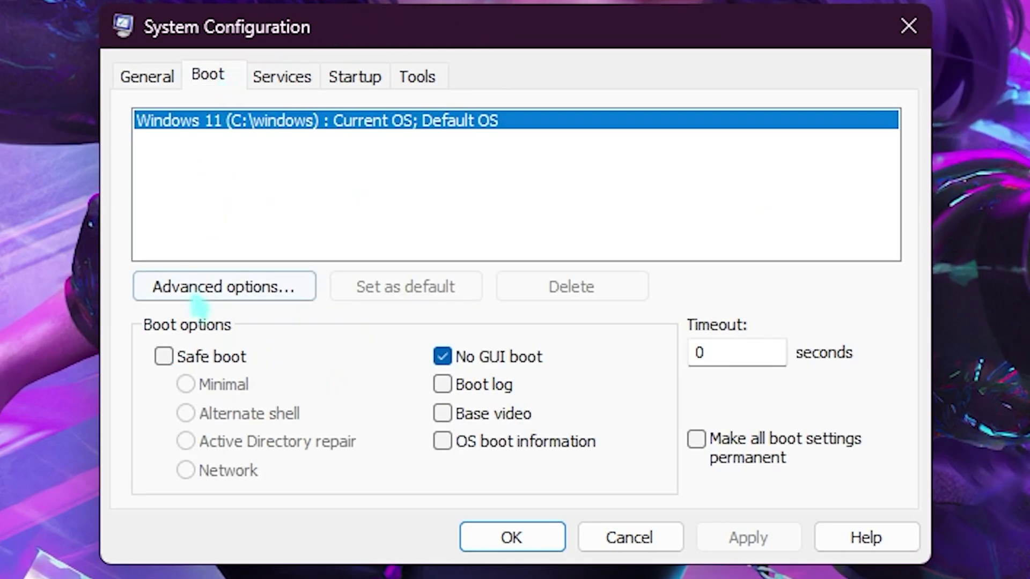
{"action": "left_click", "coordinate": [203, 285]}
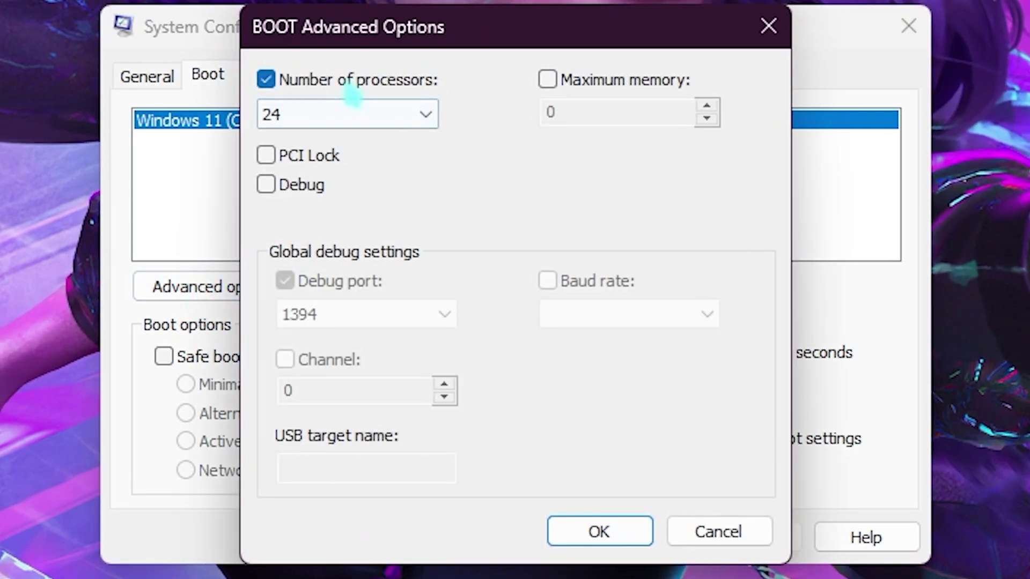
{"action": "left_click", "coordinate": [360, 113]}
{"action": "left_click", "coordinate": [299, 556]}
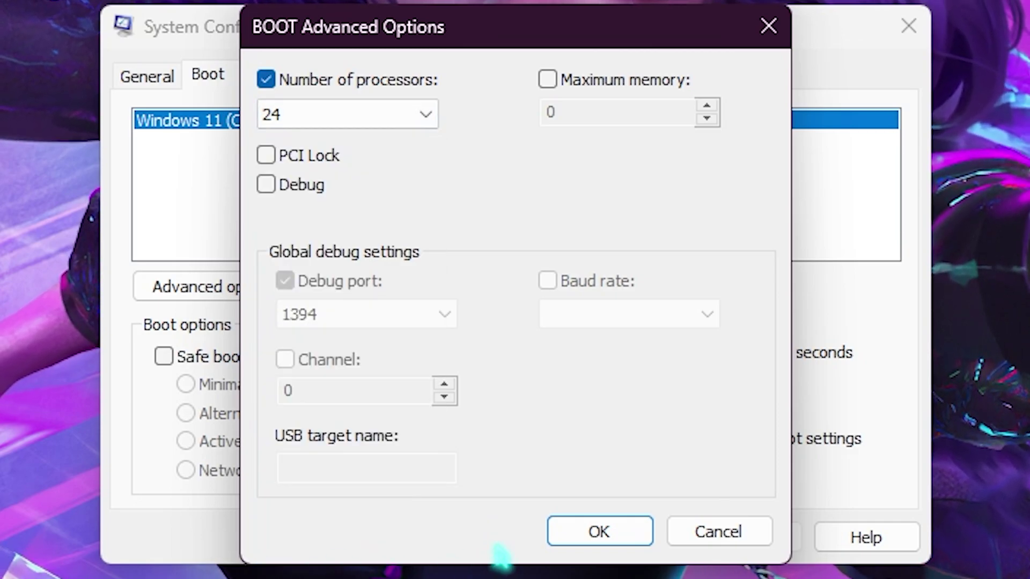
{"action": "left_click", "coordinate": [599, 532]}
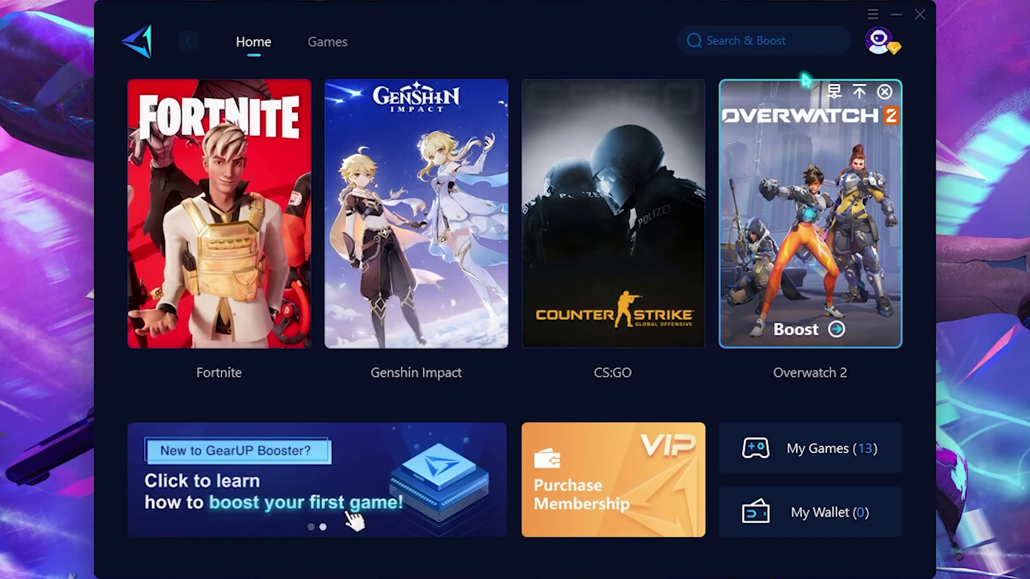
- Boost Fortnite via Middle East - All Servers and confirm the Dubai 340 node
{"action": "left_click", "coordinate": [717, 38]}
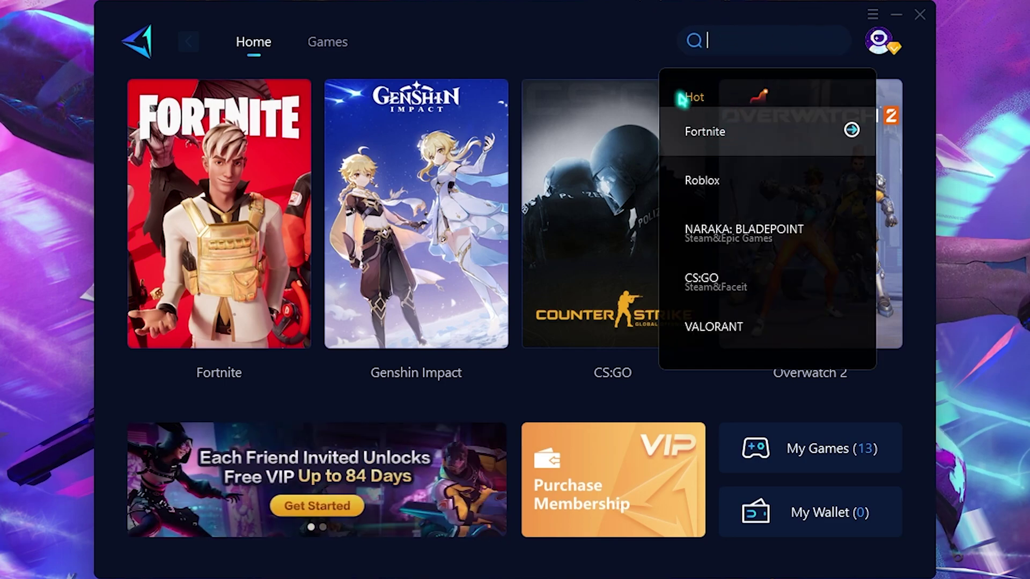
{"action": "left_click", "coordinate": [716, 130]}
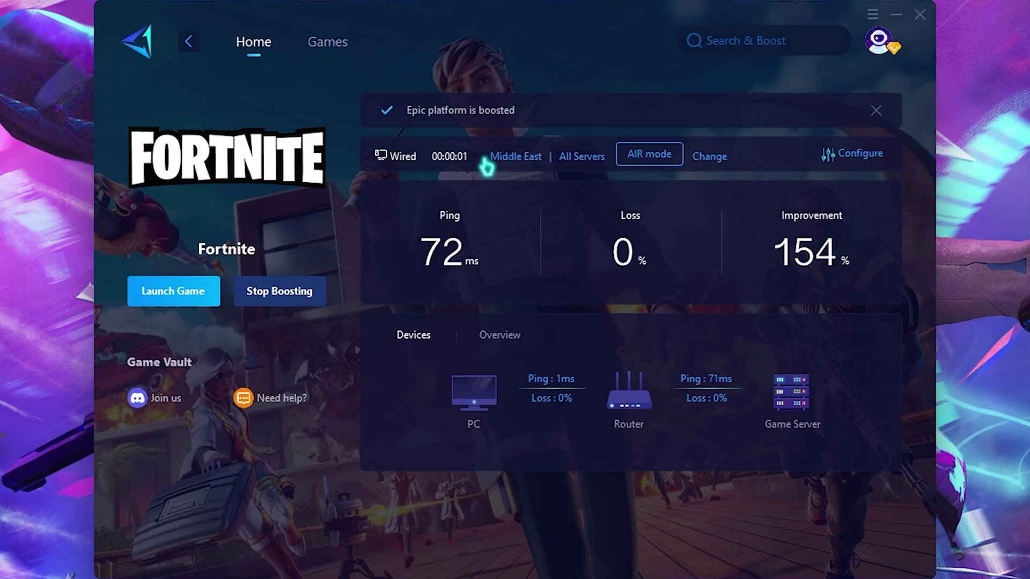
{"action": "left_click", "coordinate": [716, 159]}
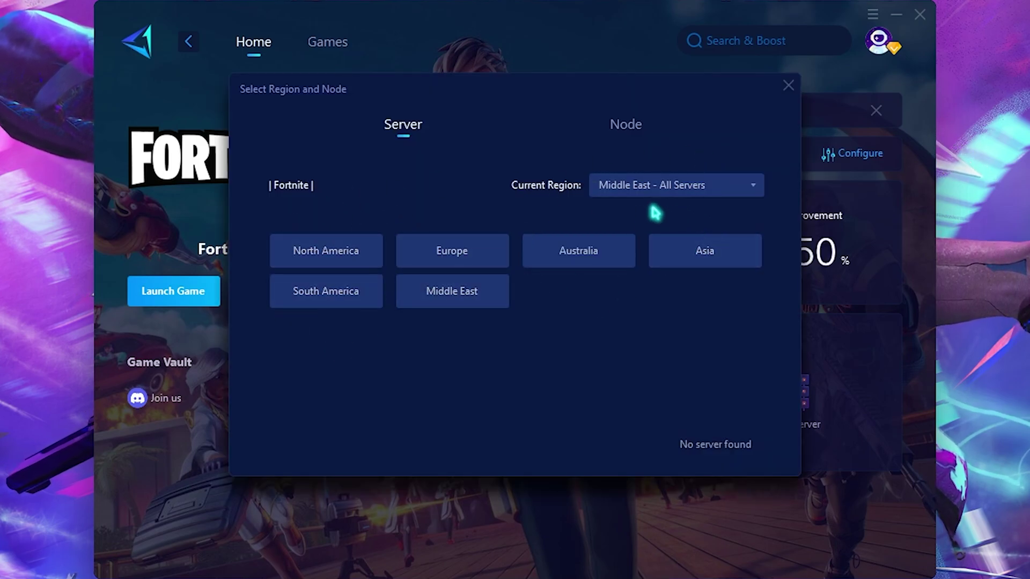
{"action": "left_click", "coordinate": [687, 193]}
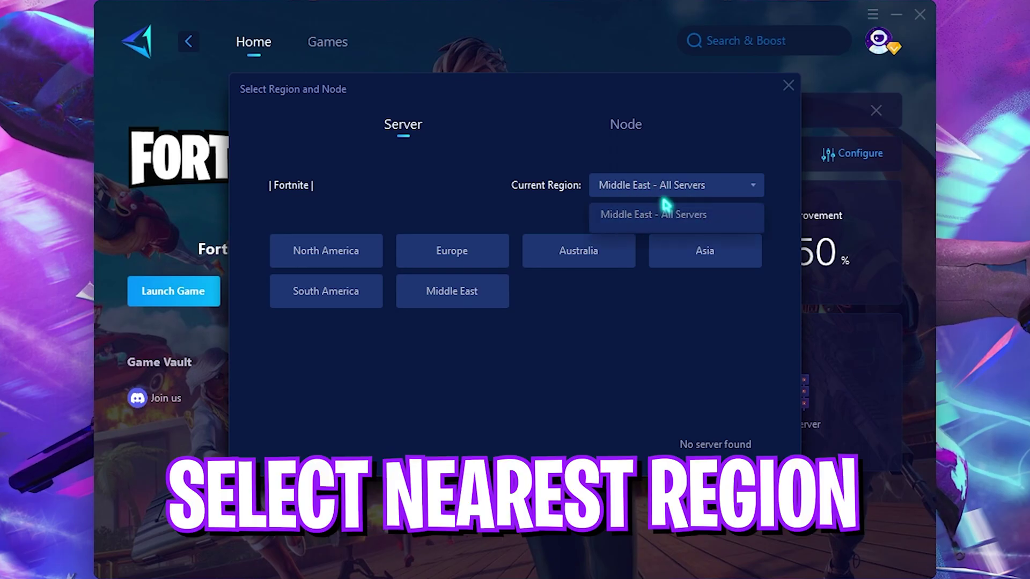
{"action": "left_click", "coordinate": [663, 212]}
{"action": "left_click", "coordinate": [626, 132]}
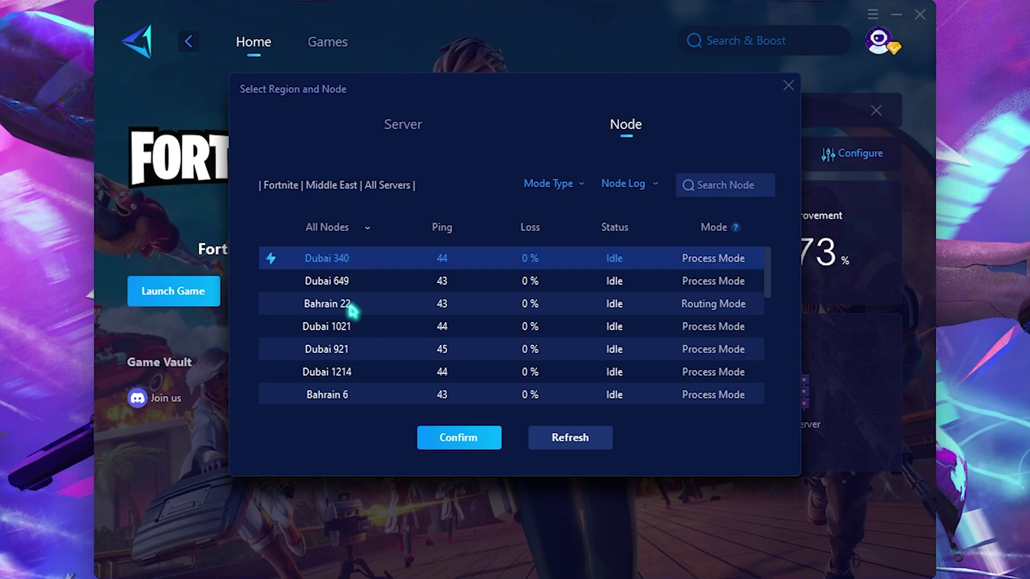
{"action": "scroll", "coordinate": [356, 322], "scroll_direction": "down", "scroll_amount": 1}
{"action": "scroll", "coordinate": [357, 336], "scroll_direction": "up", "scroll_amount": 1}
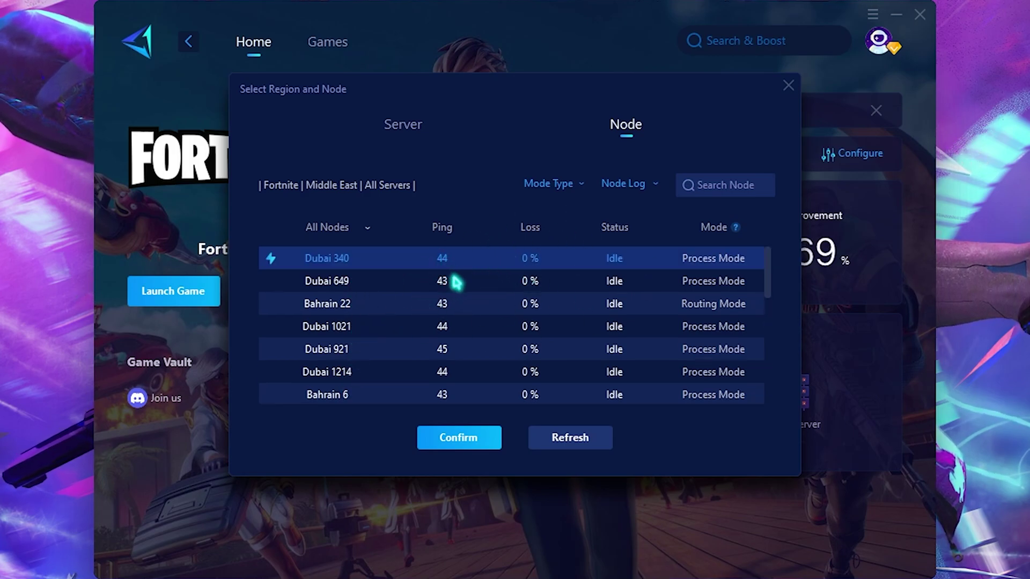
{"action": "left_click", "coordinate": [788, 86]}
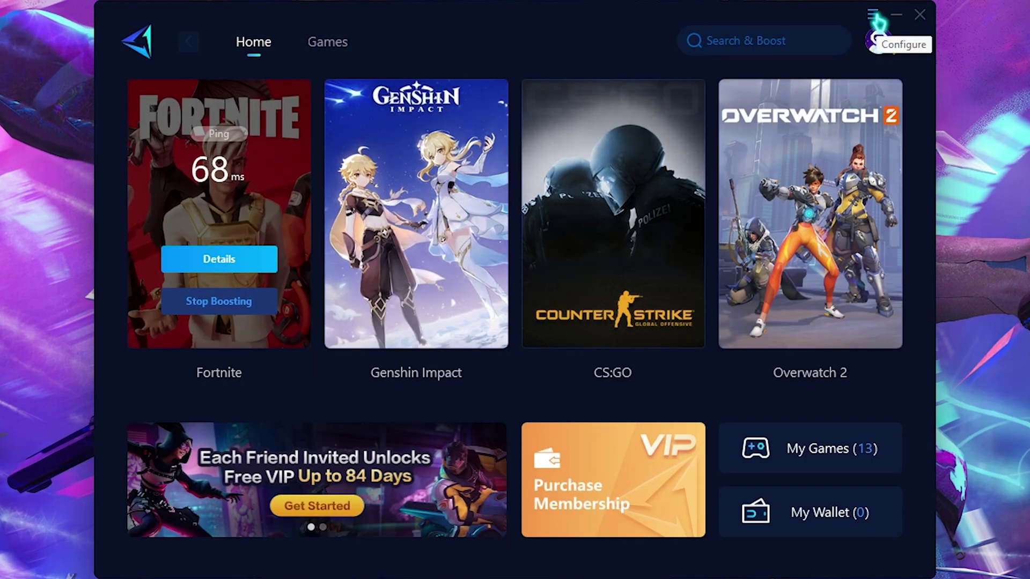
{"action": "left_click", "coordinate": [874, 16]}
{"action": "left_click", "coordinate": [913, 115]}
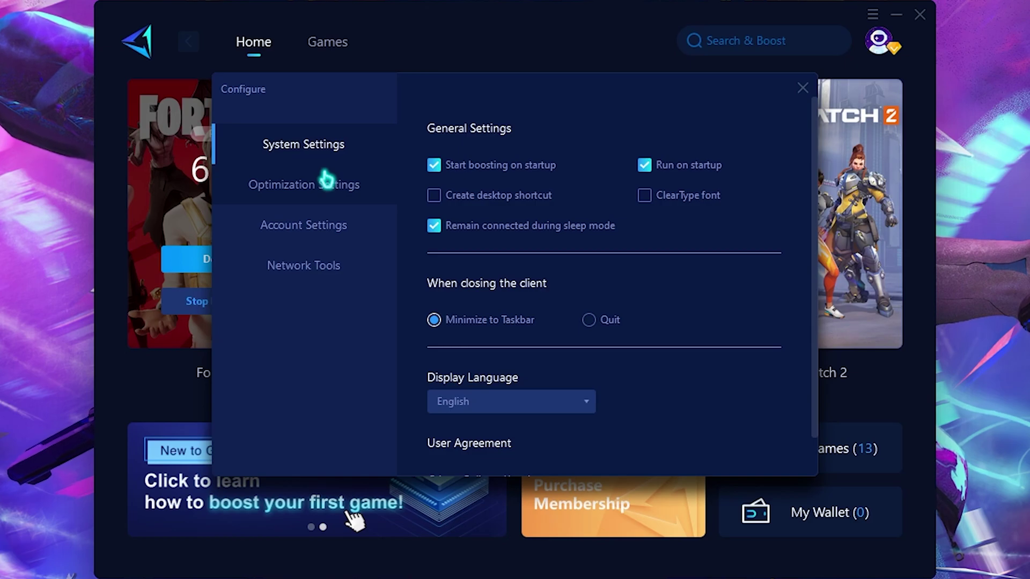
{"action": "left_click", "coordinate": [278, 198]}
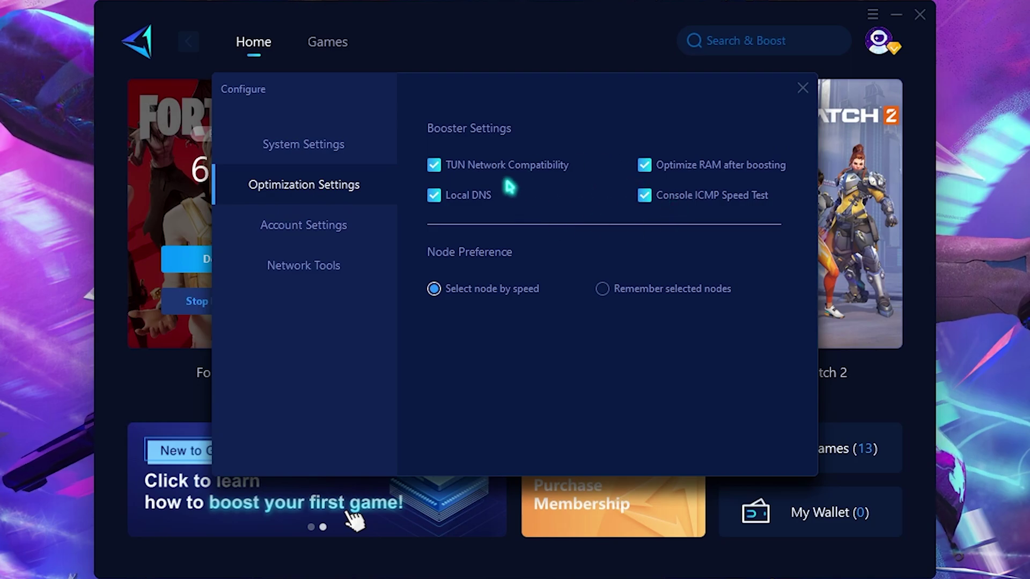
{"action": "key", "text": "Escape"}
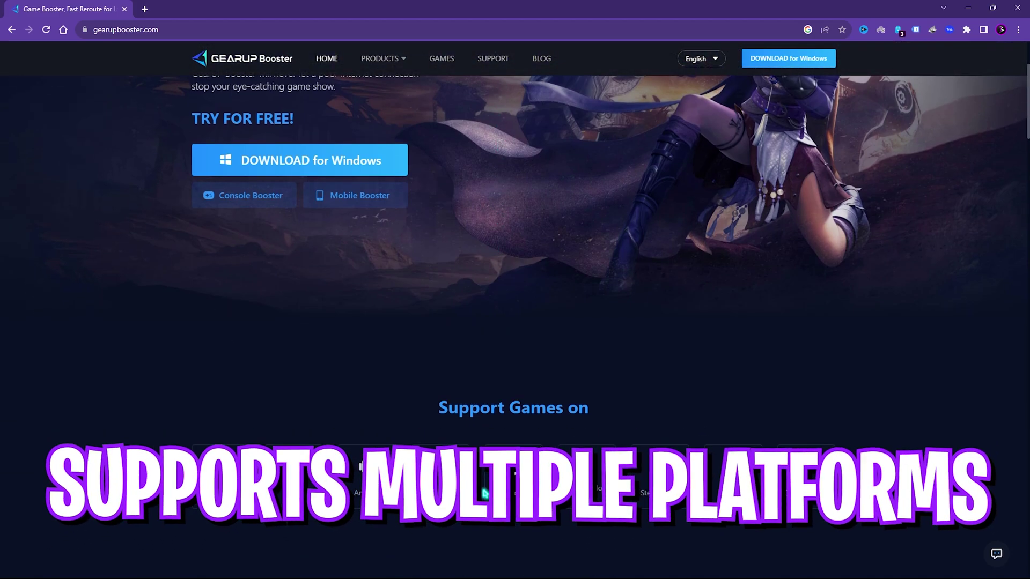
- Scroll the gearupbooster.com page down to the supported games grid and back up
{"action": "scroll", "coordinate": [574, 506], "scroll_direction": "down", "scroll_amount": 10}
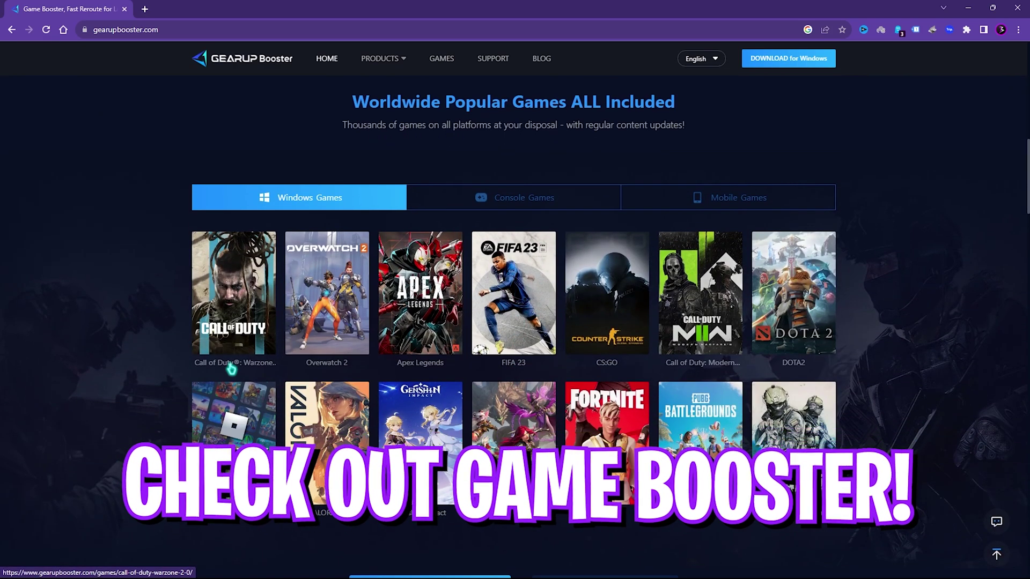
{"action": "scroll", "coordinate": [236, 358], "scroll_direction": "down", "scroll_amount": 5}
{"action": "scroll", "coordinate": [242, 352], "scroll_direction": "up", "scroll_amount": 7}
{"action": "scroll", "coordinate": [241, 349], "scroll_direction": "up", "scroll_amount": 10}
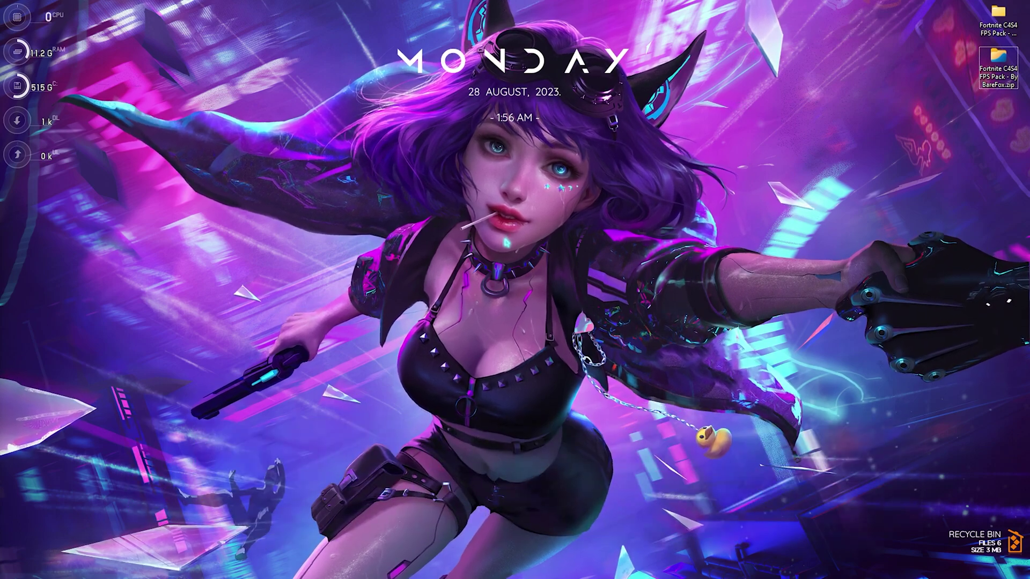
- Open "create a restore point" and confirm protection settings for Local Disk (C:)
{"action": "key", "text": "super"}
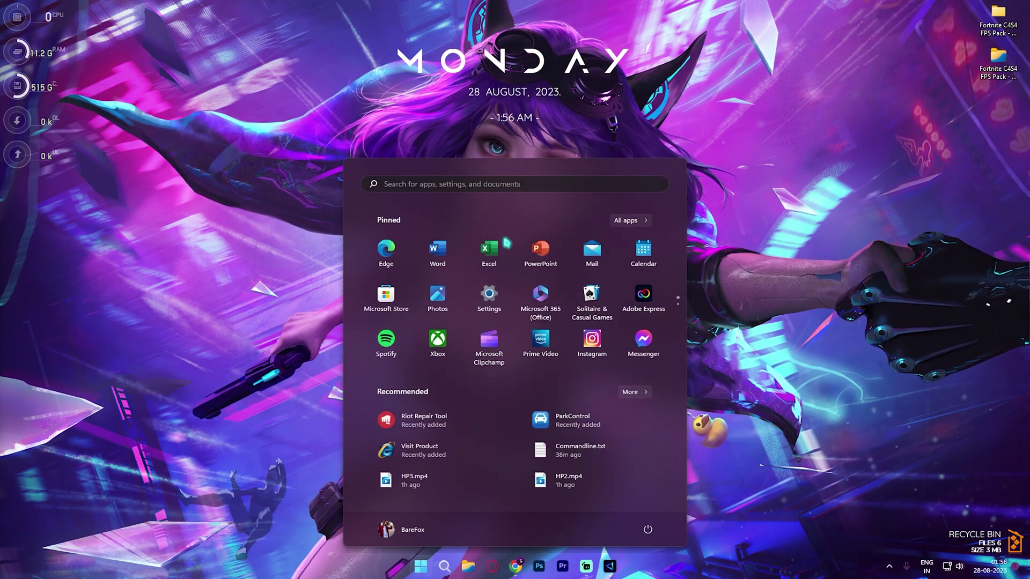
{"action": "type", "text": "system information"}
{"action": "key", "text": "ctrl+a"}
{"action": "key", "text": "BackSpace"}
{"action": "type", "text": "create a restore point"}
{"action": "key", "text": "Return"}
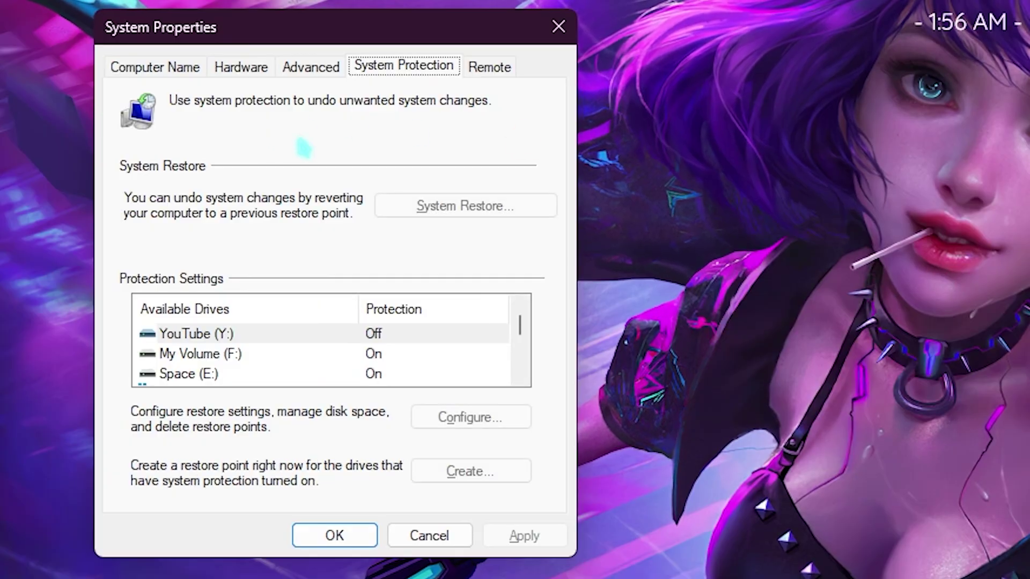
{"action": "scroll", "coordinate": [252, 370], "scroll_direction": "down", "scroll_amount": 1}
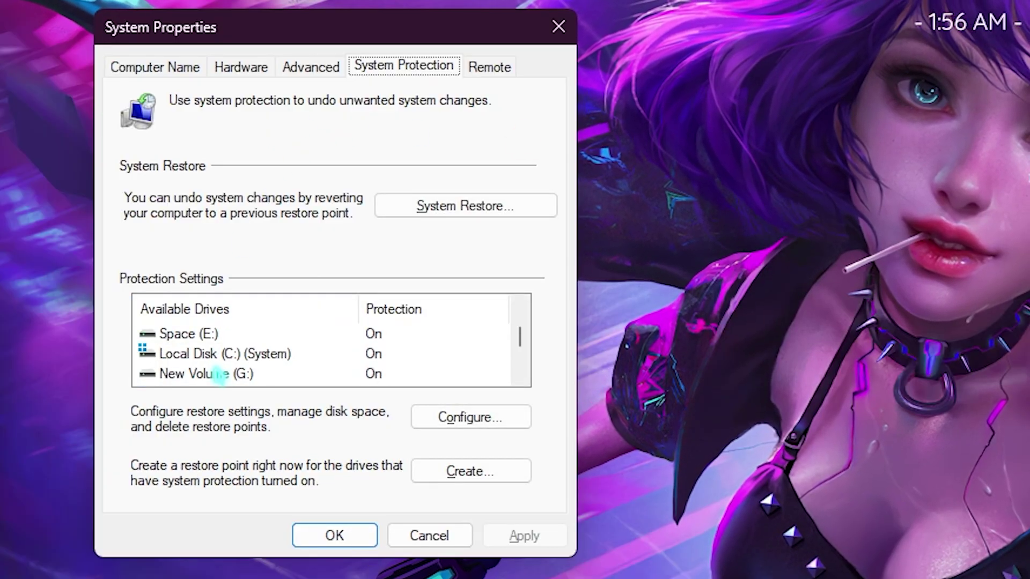
{"action": "left_click", "coordinate": [229, 354]}
{"action": "left_click", "coordinate": [455, 420]}
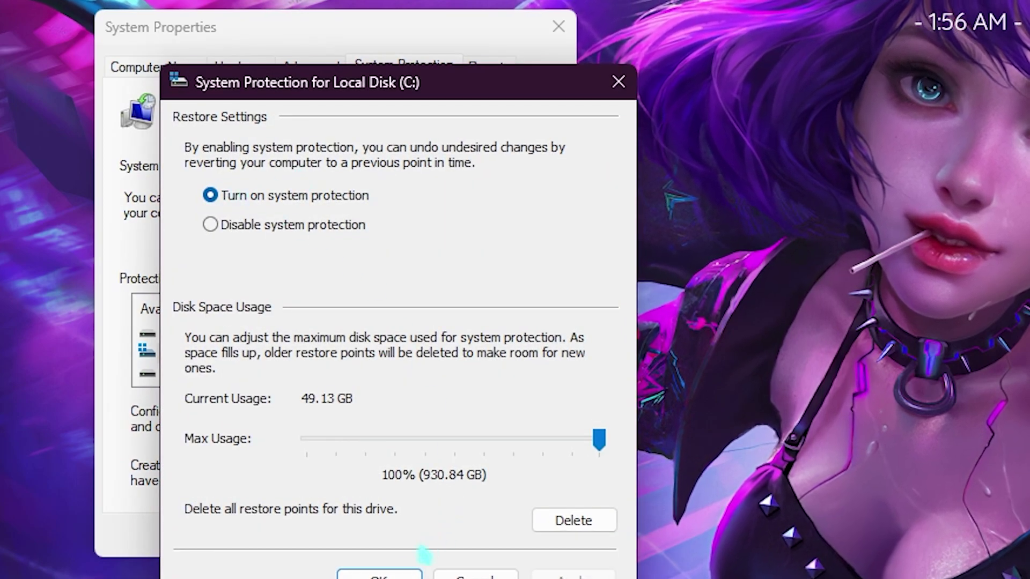
{"action": "left_click", "coordinate": [412, 571]}
- Create a restore point named Fortnite and dismiss the success message
{"action": "left_click", "coordinate": [453, 471]}
{"action": "type", "text": "Fortnite"}
{"action": "key", "text": "Return"}
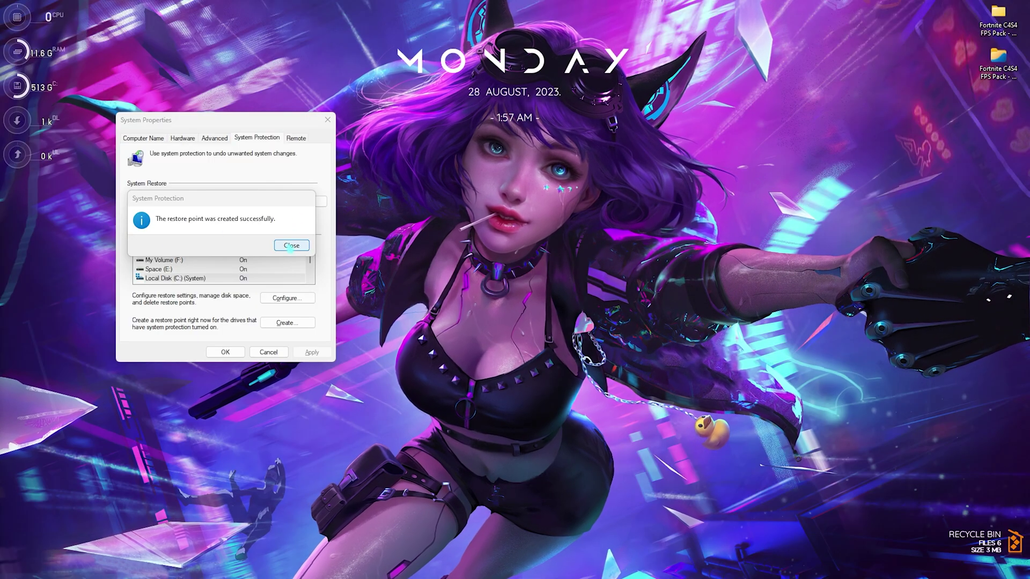
{"action": "left_click", "coordinate": [290, 246]}
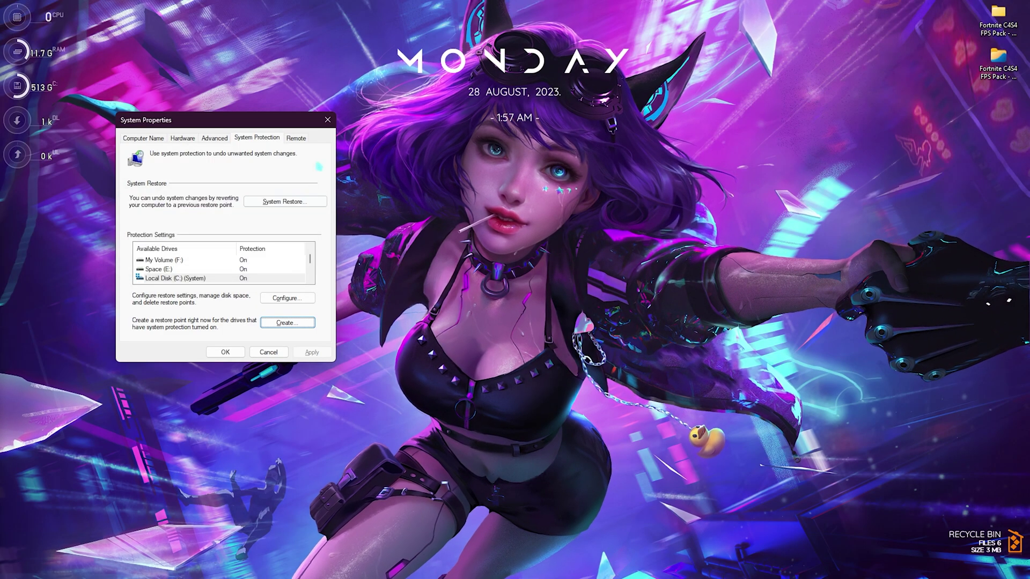
- Close System Properties and open the 1- CPU Priority folder showing AMD and INTEL subfolders
{"action": "left_click", "coordinate": [225, 352]}
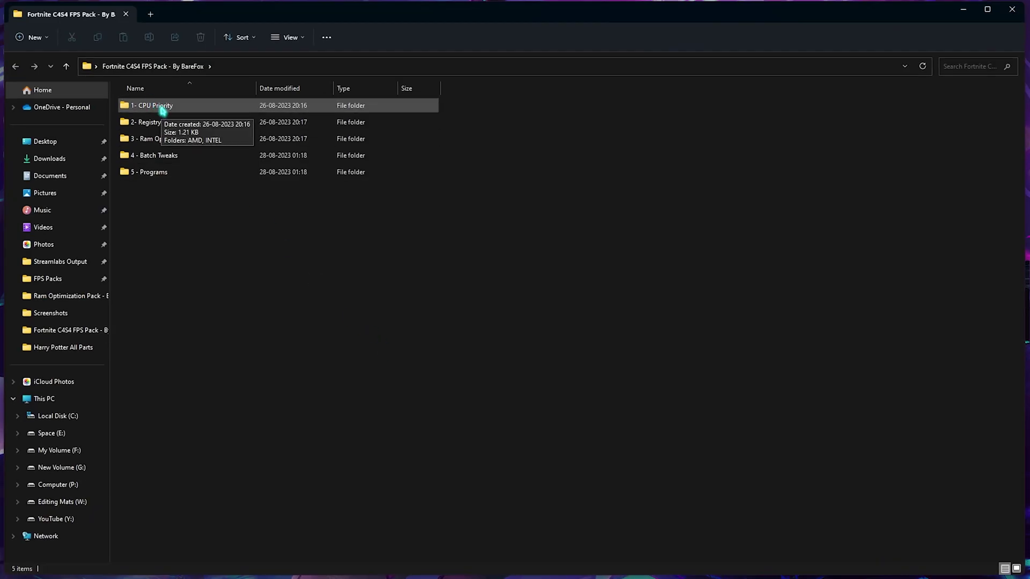
{"action": "double_click", "coordinate": [162, 109]}
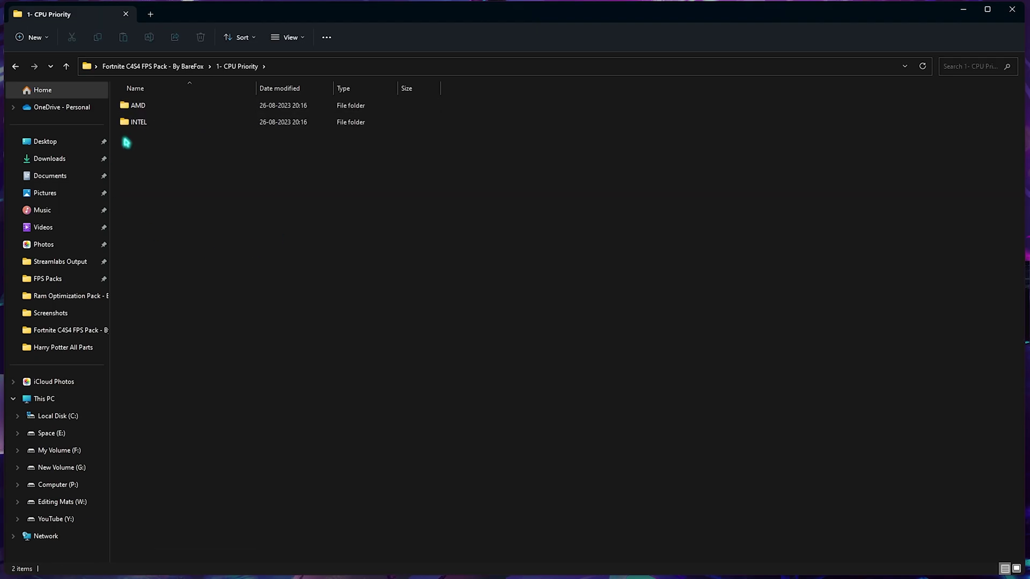
{"action": "left_click_drag", "start_coordinate": [167, 137], "coordinate": [161, 99]}
{"action": "left_click", "coordinate": [186, 211]}
{"action": "key", "text": "super"}
{"action": "type", "text": "system Configuration"}
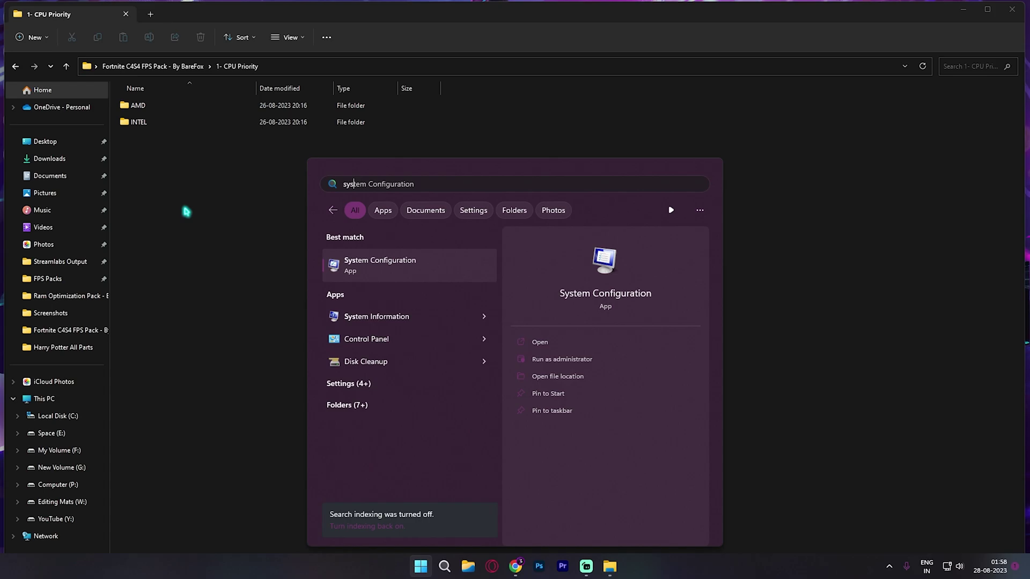
{"action": "key", "text": "Down"}
{"action": "key", "text": "Return"}
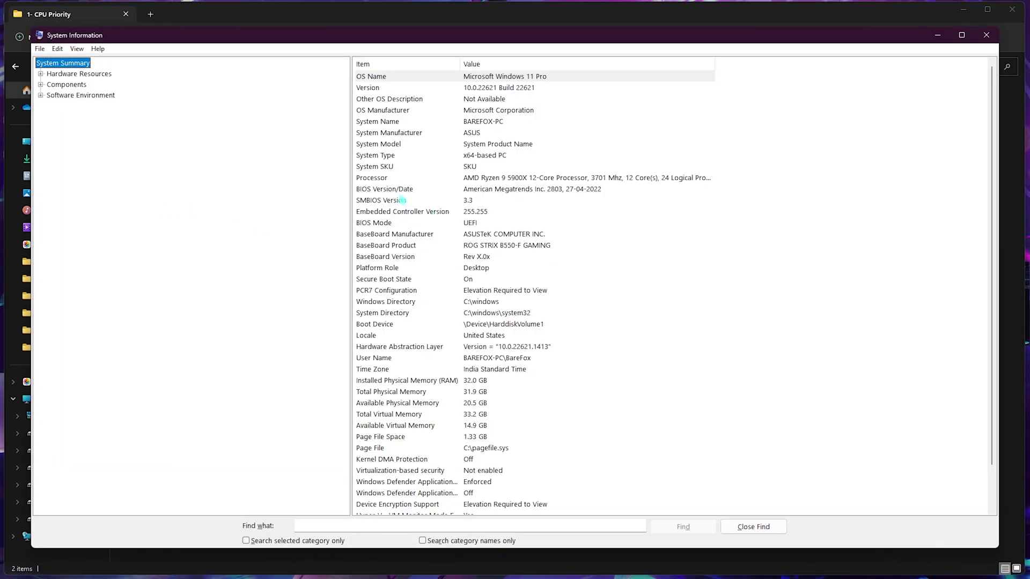
{"action": "left_click", "coordinate": [387, 179]}
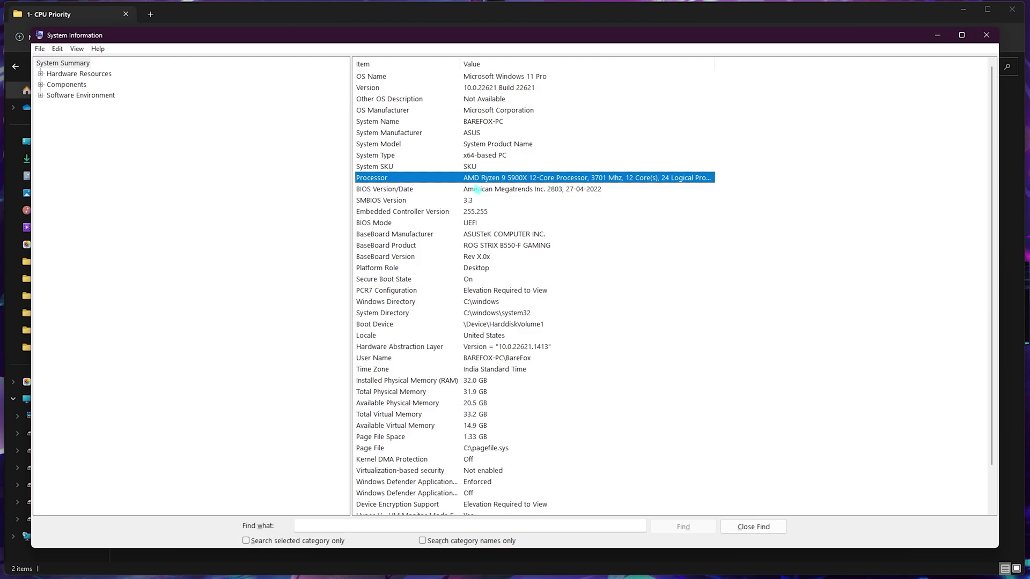
{"action": "left_click", "coordinate": [432, 381]}
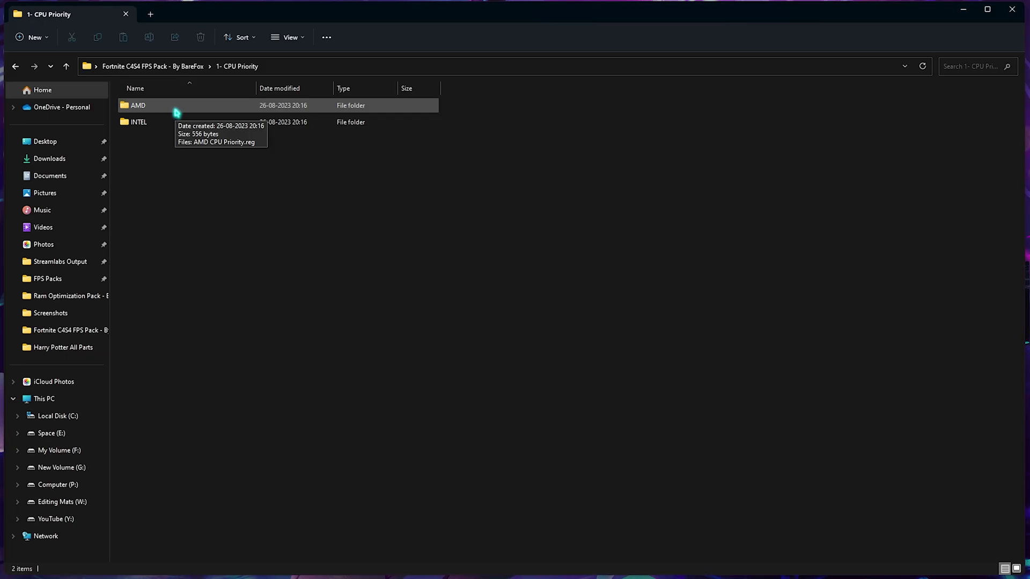
- Look inside the AMD and INTEL folders, then return to the FPS pack's root folder
{"action": "double_click", "coordinate": [177, 111]}
{"action": "left_click", "coordinate": [242, 67]}
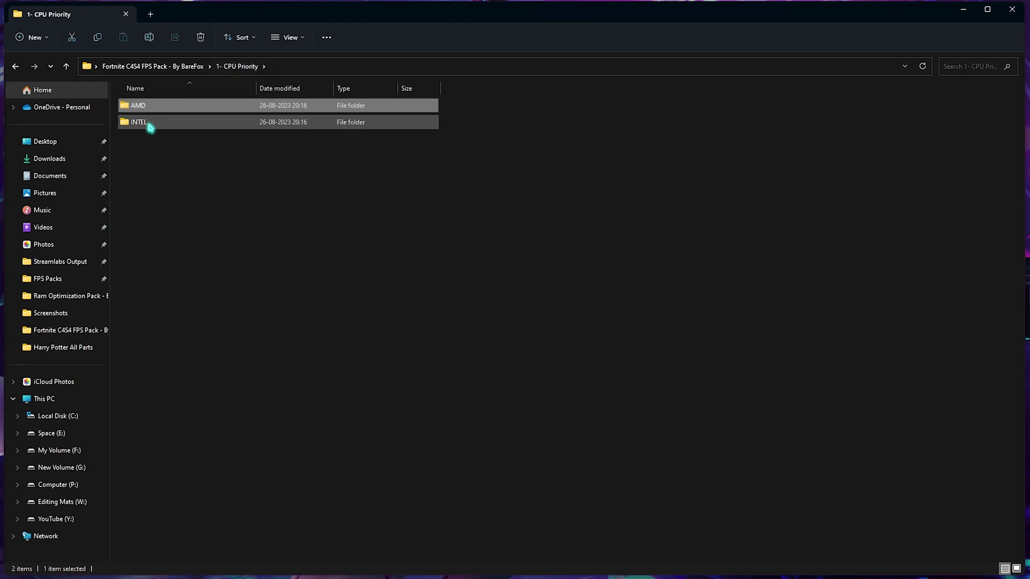
{"action": "double_click", "coordinate": [149, 124]}
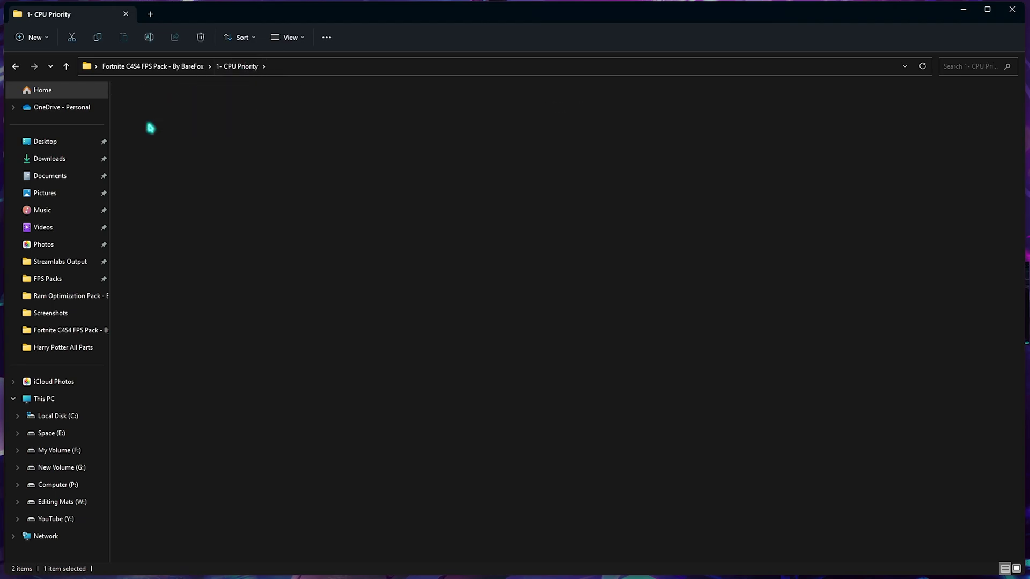
{"action": "left_click", "coordinate": [238, 66]}
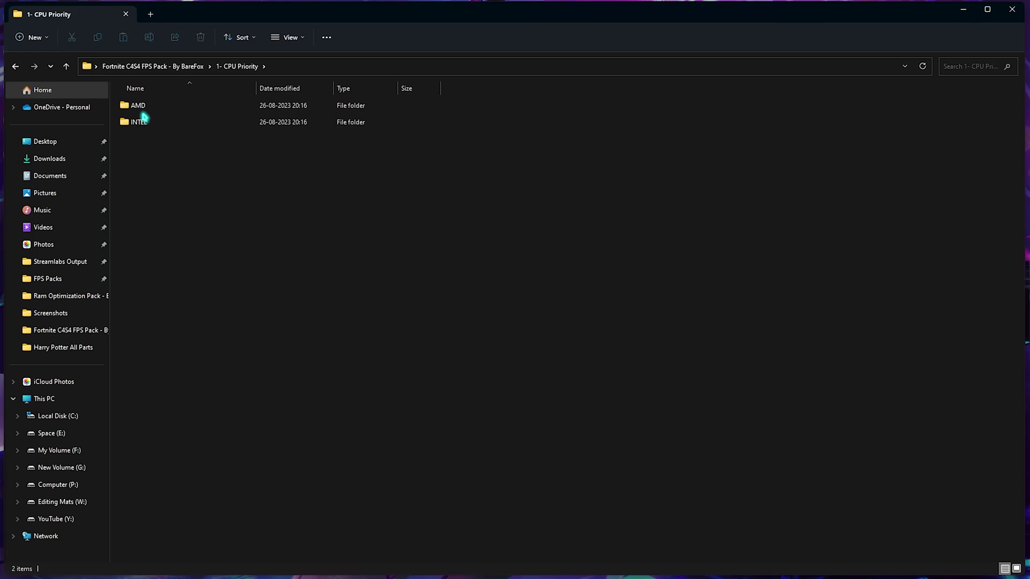
{"action": "left_click", "coordinate": [154, 65]}
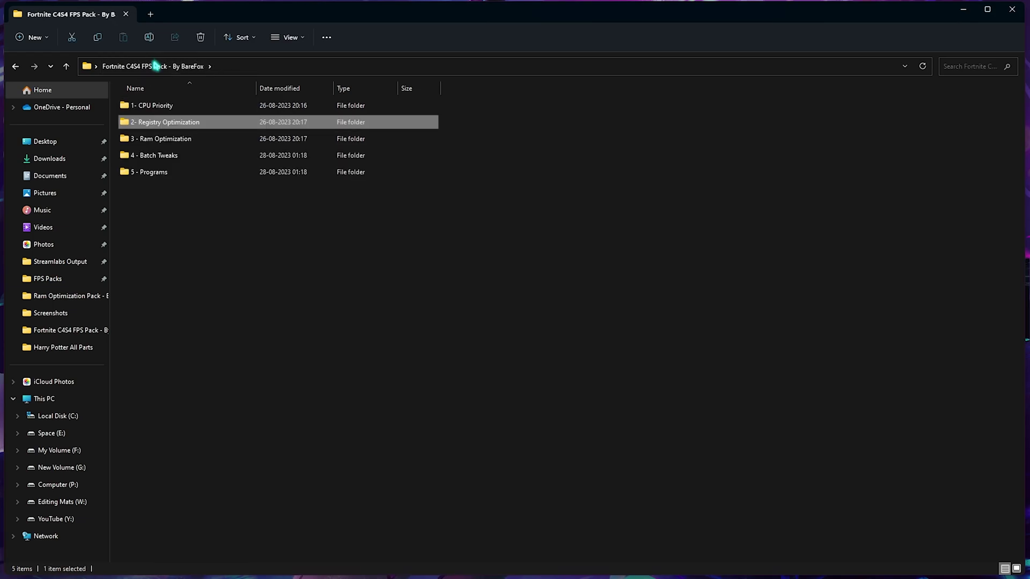
- Open 2- Registry Optimization and inspect its .reg files and the Default Reg files subfolder
{"action": "double_click", "coordinate": [162, 125]}
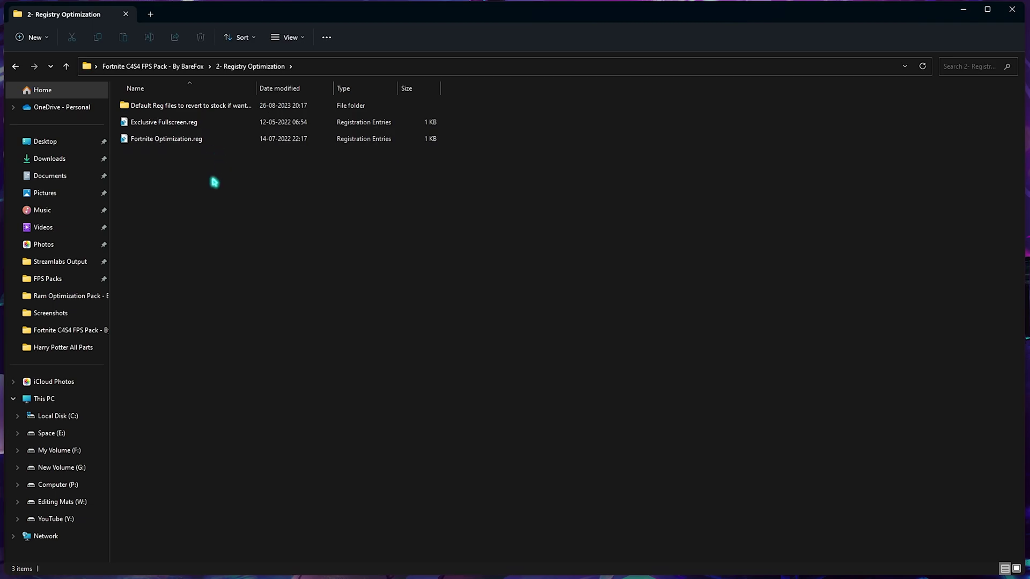
{"action": "left_click_drag", "start_coordinate": [211, 182], "coordinate": [152, 120]}
{"action": "left_click", "coordinate": [155, 123]}
{"action": "left_click", "coordinate": [154, 140]}
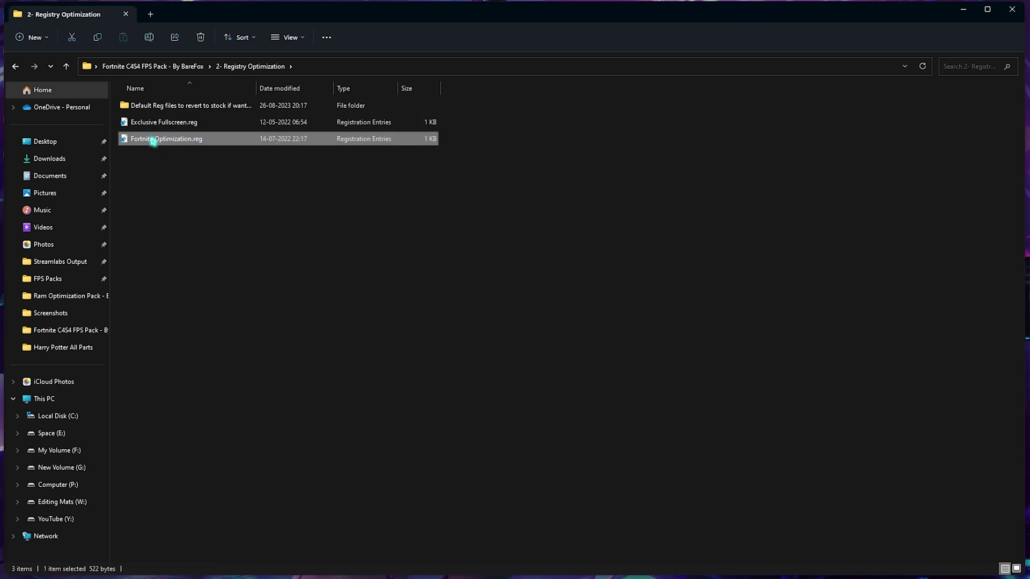
{"action": "double_click", "coordinate": [177, 105]}
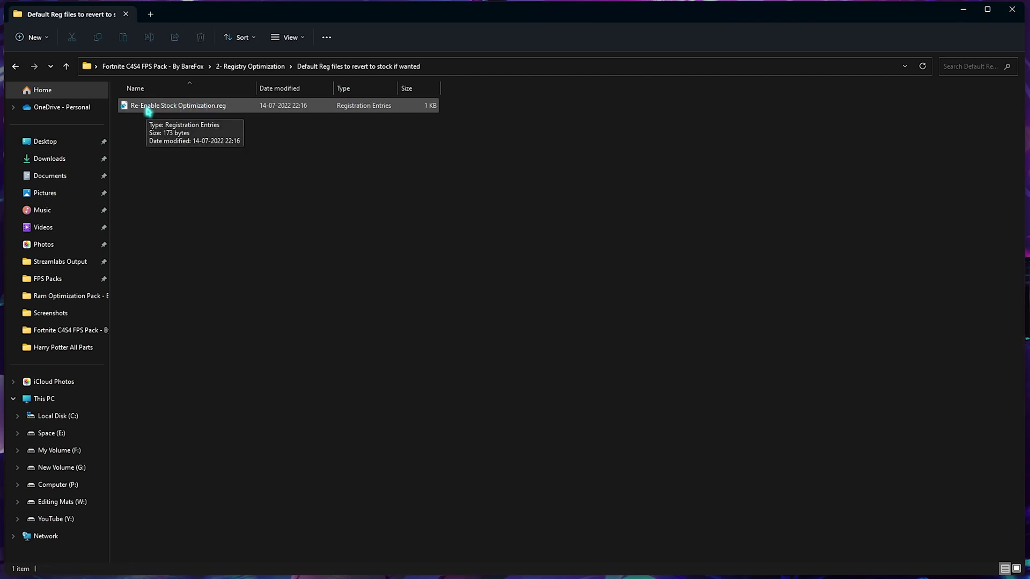
{"action": "left_click", "coordinate": [230, 66]}
{"action": "left_click_drag", "start_coordinate": [241, 115], "coordinate": [239, 191]}
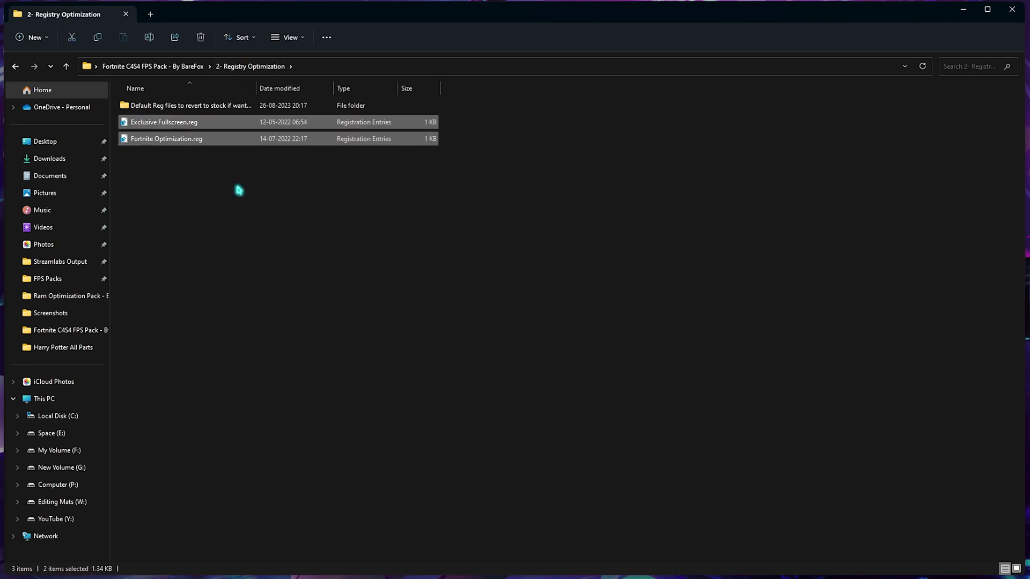
{"action": "left_click", "coordinate": [191, 66]}
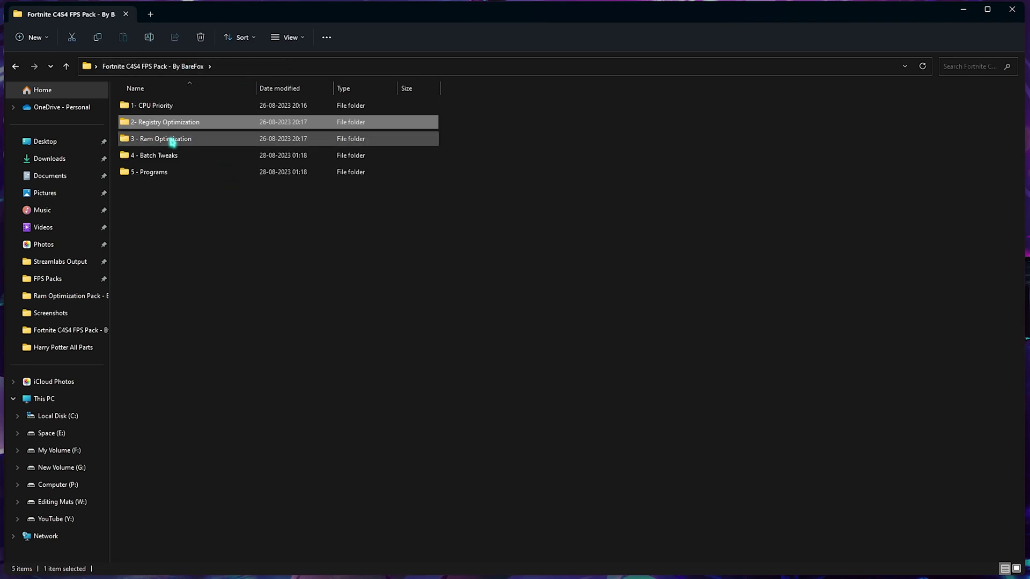
{"action": "double_click", "coordinate": [172, 140]}
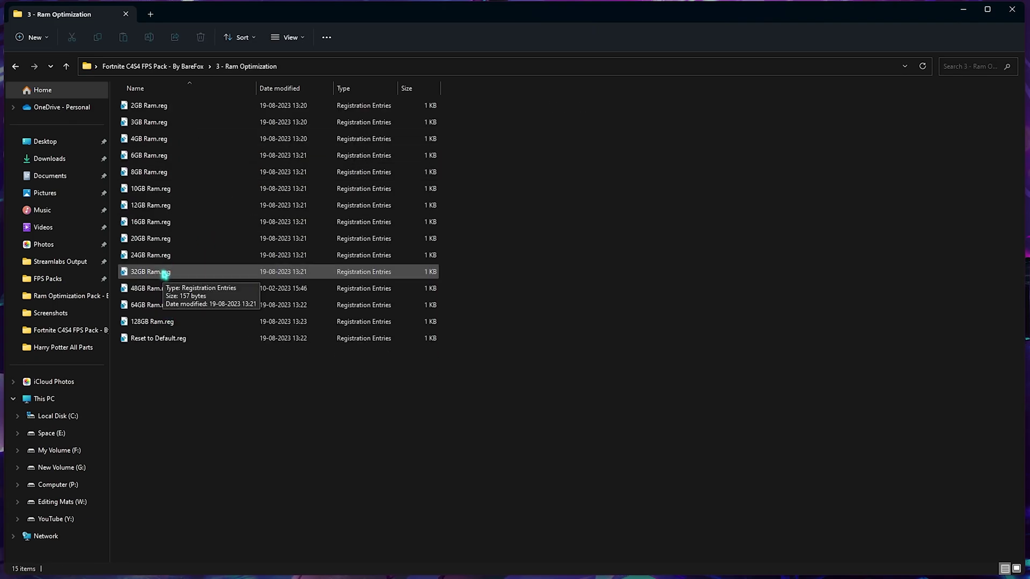
{"action": "left_click", "coordinate": [165, 272]}
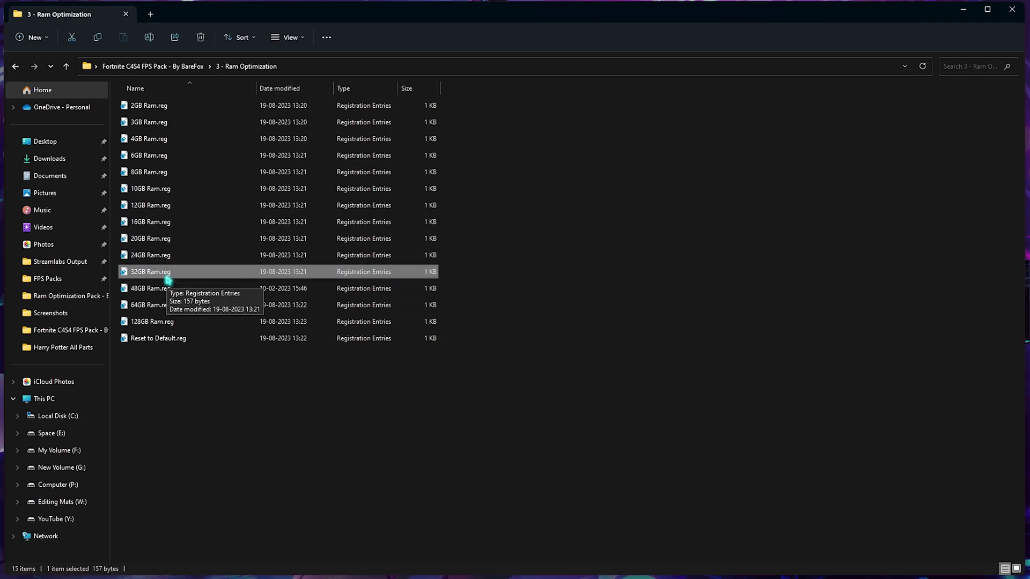
{"action": "left_click", "coordinate": [662, 329]}
{"action": "left_click_drag", "start_coordinate": [662, 329], "coordinate": [351, 96]}
{"action": "left_click", "coordinate": [640, 233]}
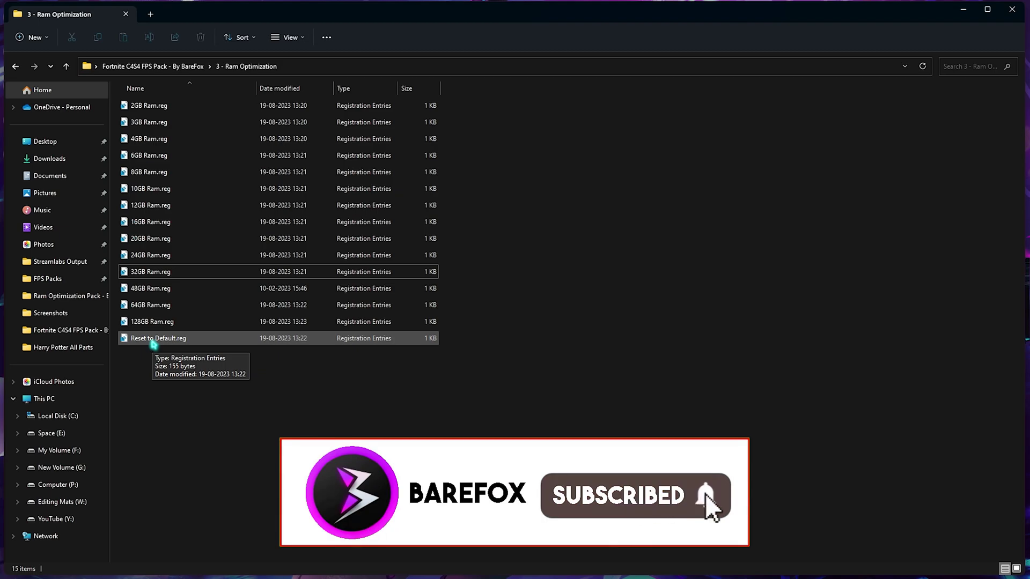
- Go back to the pack's top folder and open the 4 - Batch Tweaks folder
{"action": "key", "text": "BackSpace"}
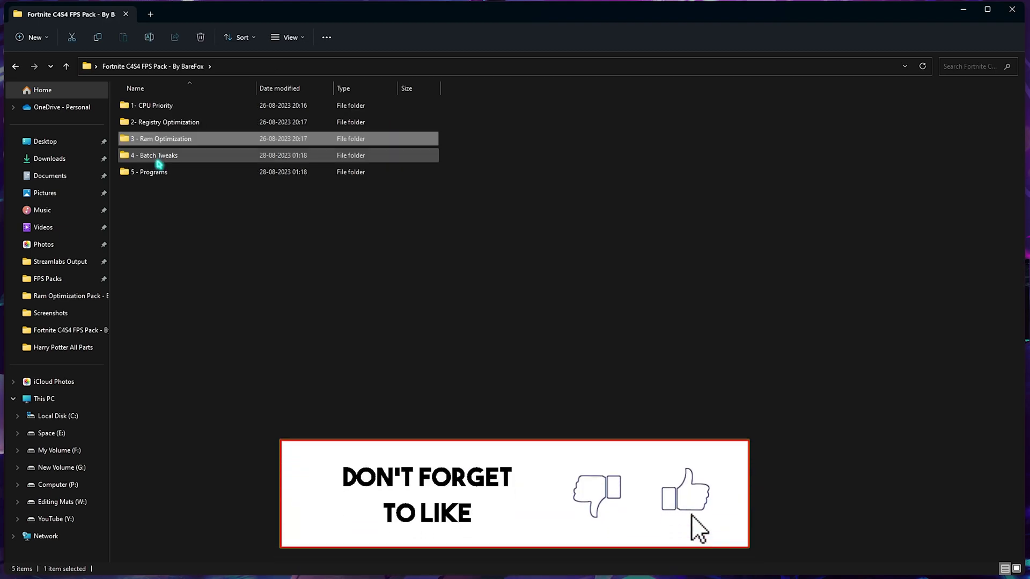
{"action": "double_click", "coordinate": [157, 155]}
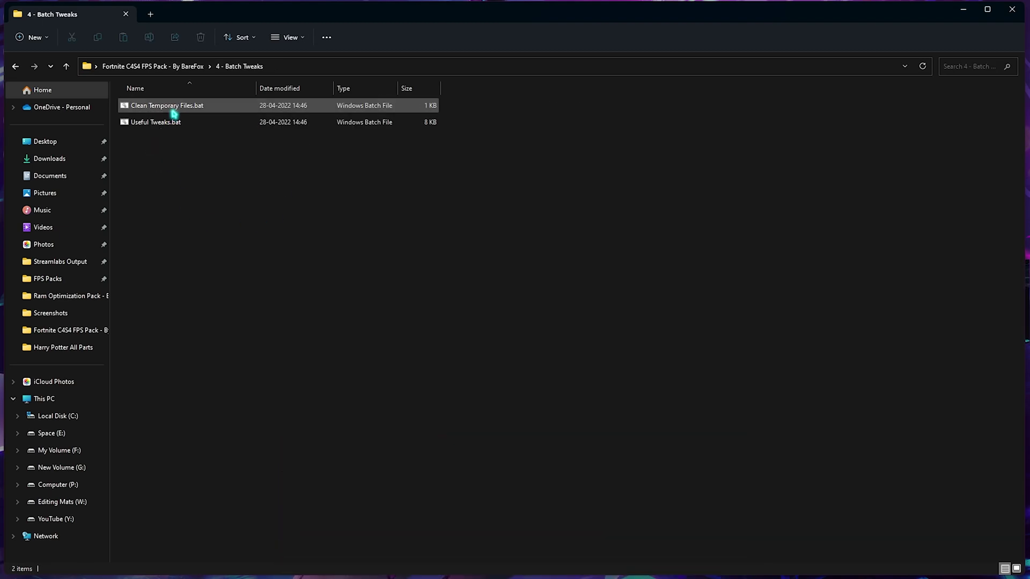
{"action": "mouse_move", "coordinate": [180, 170]}
{"action": "left_mouse_down"}
{"action": "mouse_move", "coordinate": [160, 104]}
{"action": "mouse_move", "coordinate": [181, 172]}
{"action": "left_mouse_up"}
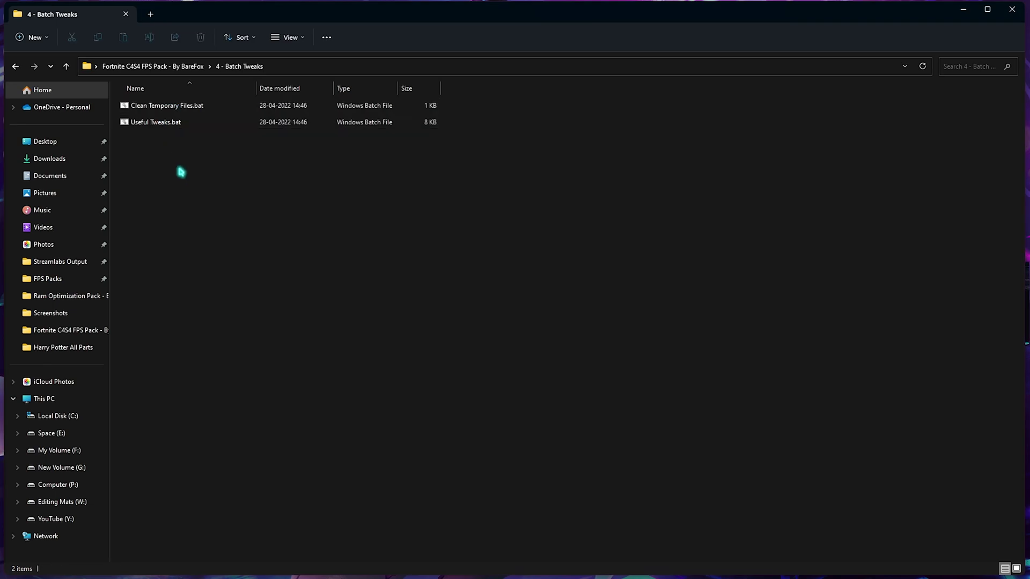
{"action": "left_click", "coordinate": [166, 123]}
{"action": "left_click", "coordinate": [171, 107]}
- Run Clean Temporary Files.bat and Useful Tweaks.bat as administrator
{"action": "right_click", "coordinate": [172, 107]}
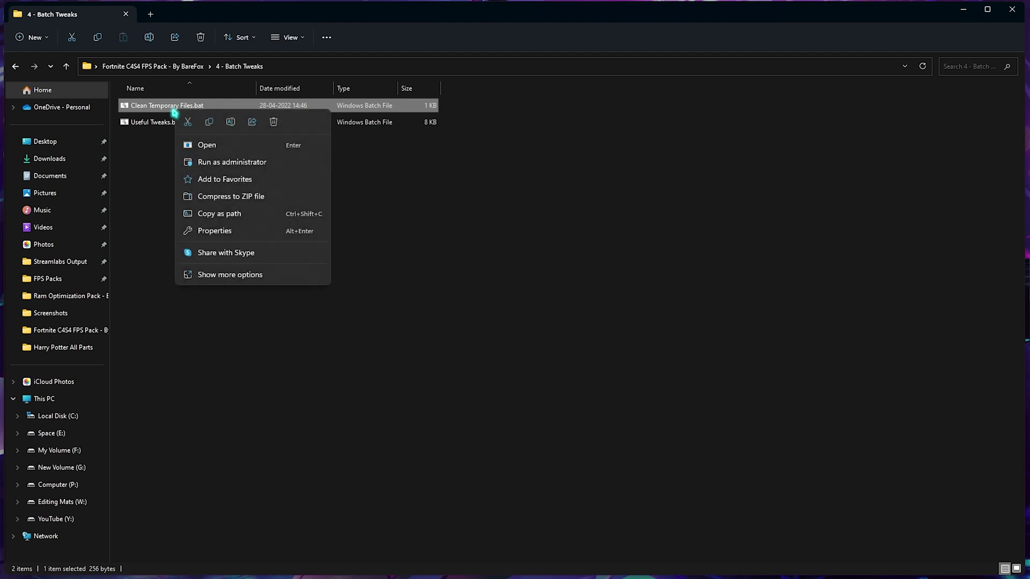
{"action": "left_click", "coordinate": [225, 163]}
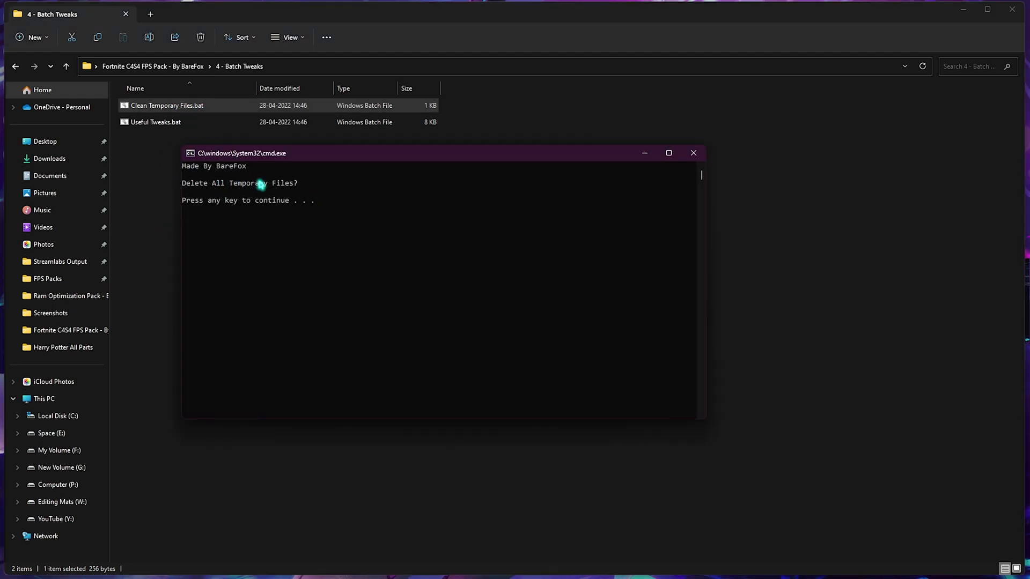
{"action": "key", "text": "Return"}
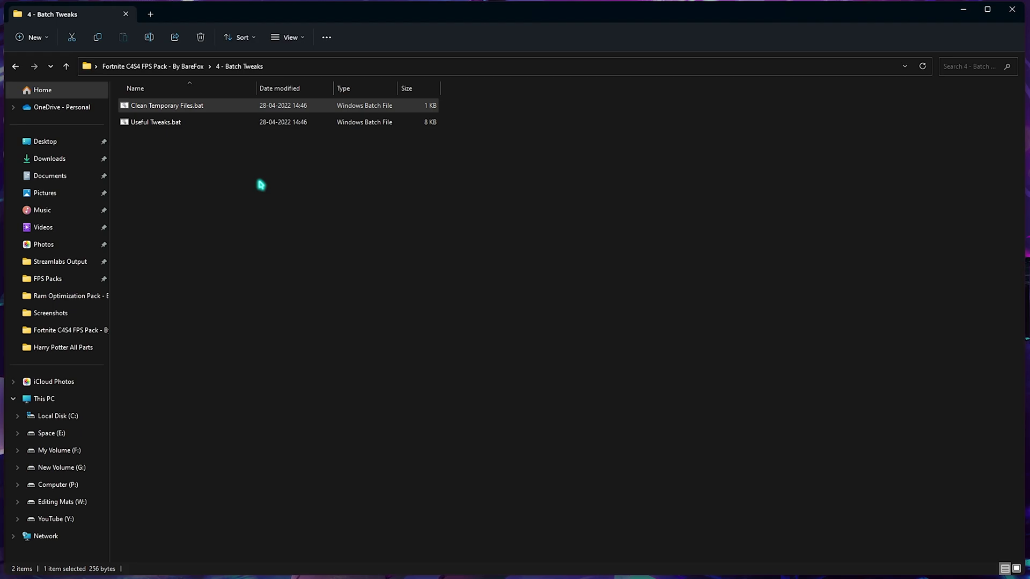
{"action": "right_click", "coordinate": [176, 123]}
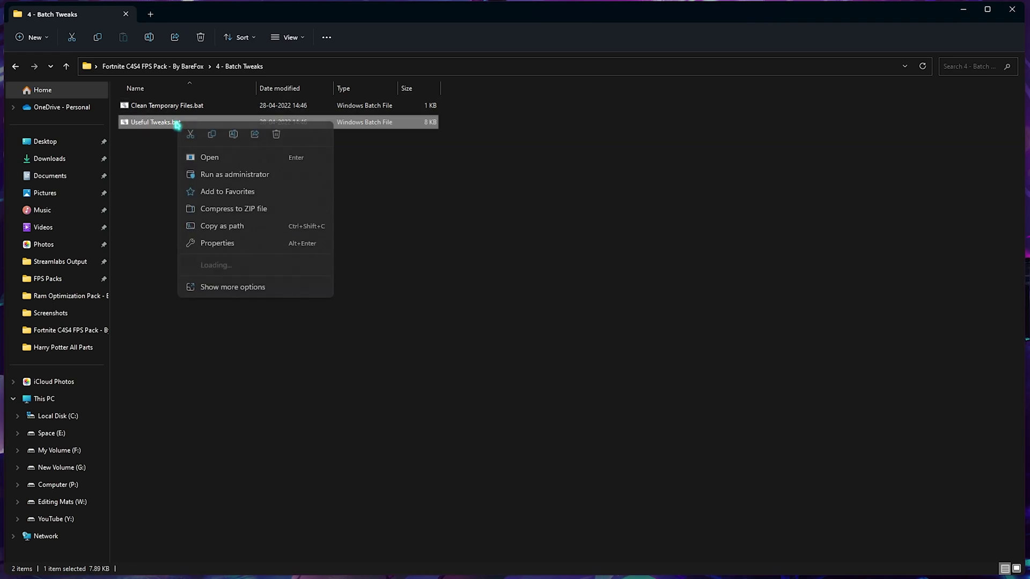
{"action": "left_click", "coordinate": [239, 176]}
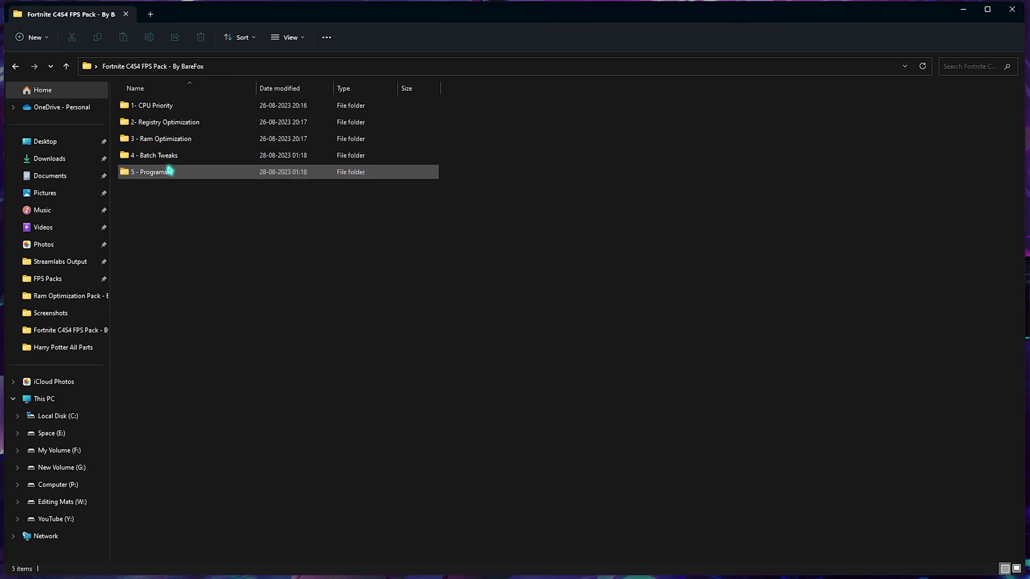
- Open Commandline.txt from 5 - Programs in Notepad and select all its launch arguments
{"action": "double_click", "coordinate": [176, 173]}
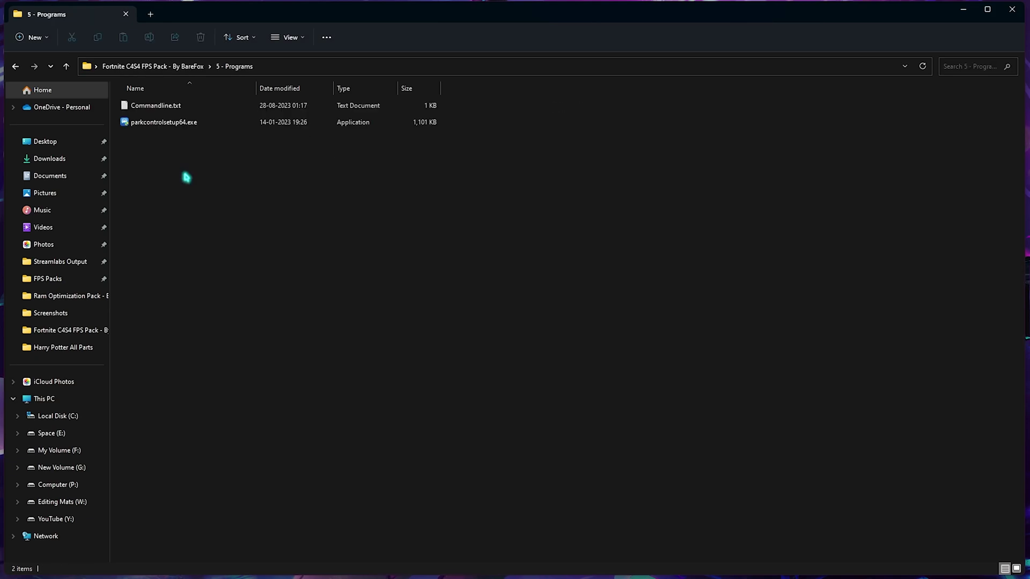
{"action": "double_click", "coordinate": [169, 109]}
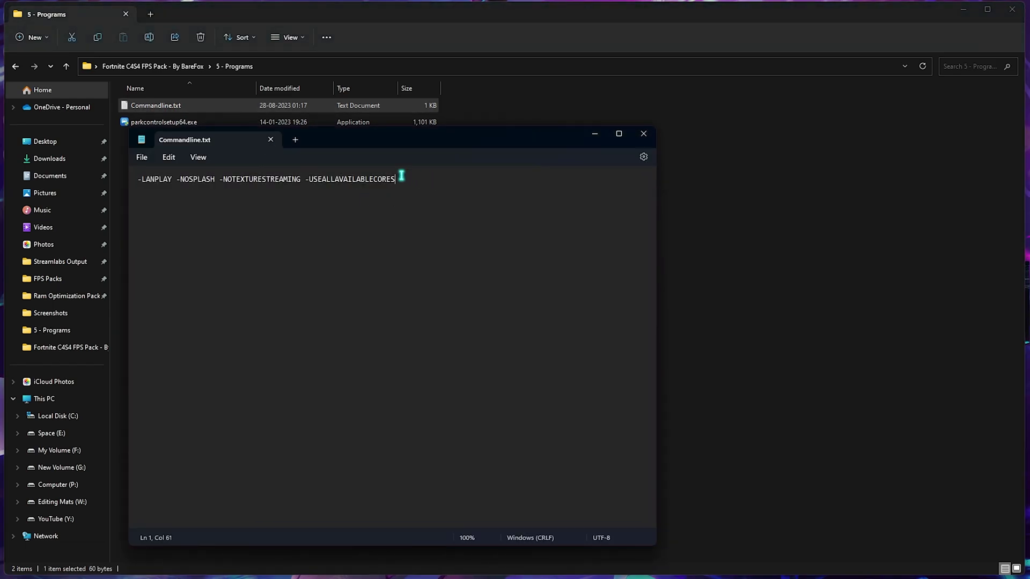
{"action": "key", "text": "ctrl+a"}
{"action": "key", "text": "ctrl+c"}
{"action": "key", "text": "super"}
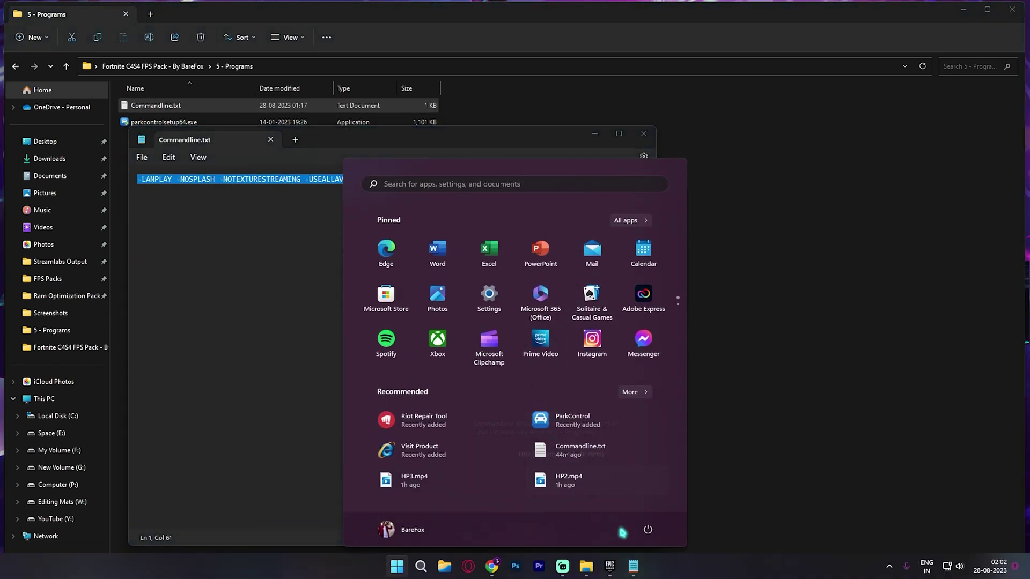
- Uncheck High Resolution Textures and DirectX 12 Shaders in Fortnite's install options and apply
{"action": "left_click", "coordinate": [593, 526]}
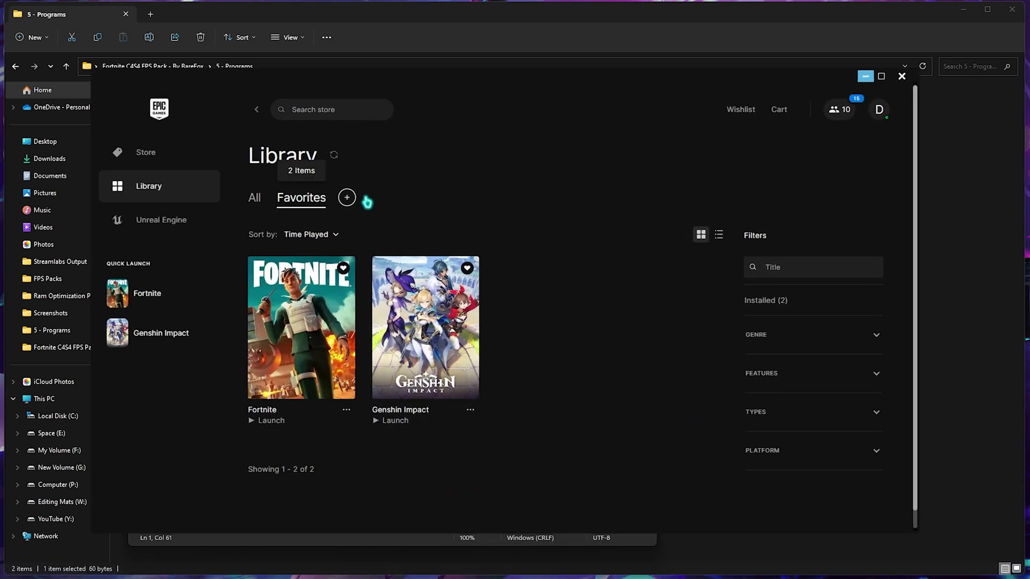
{"action": "left_click", "coordinate": [346, 410]}
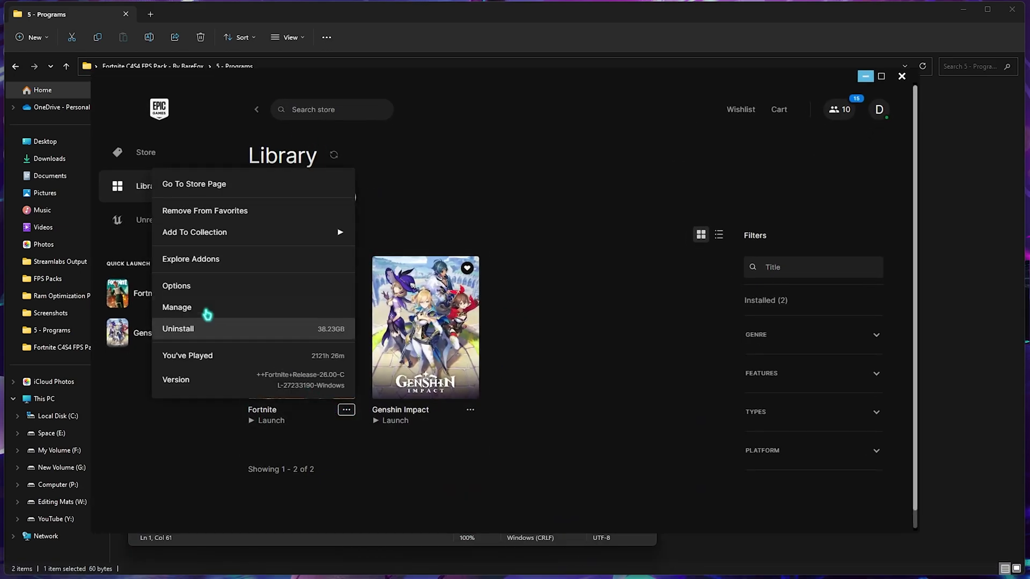
{"action": "left_click", "coordinate": [191, 281]}
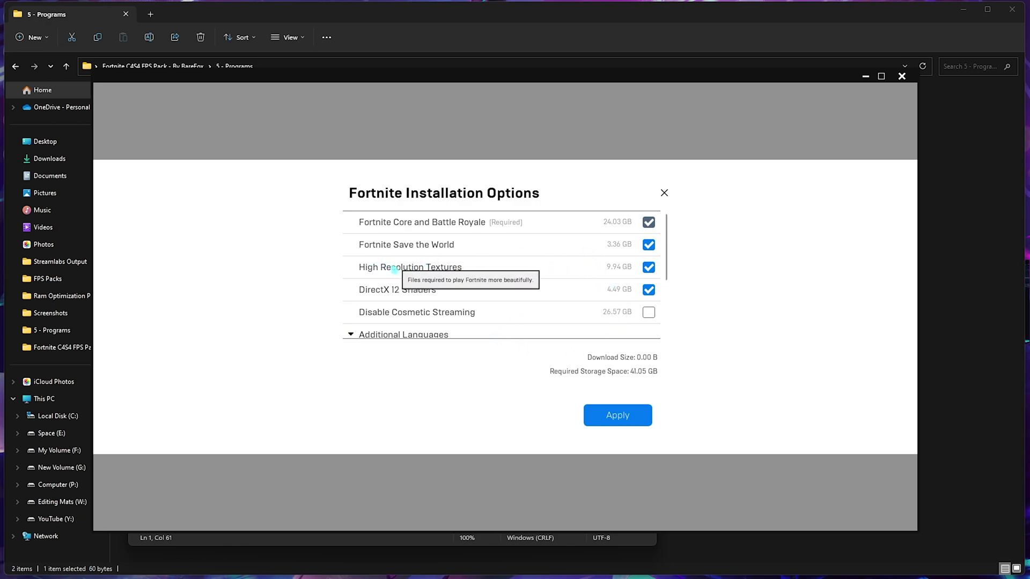
{"action": "left_click", "coordinate": [650, 269]}
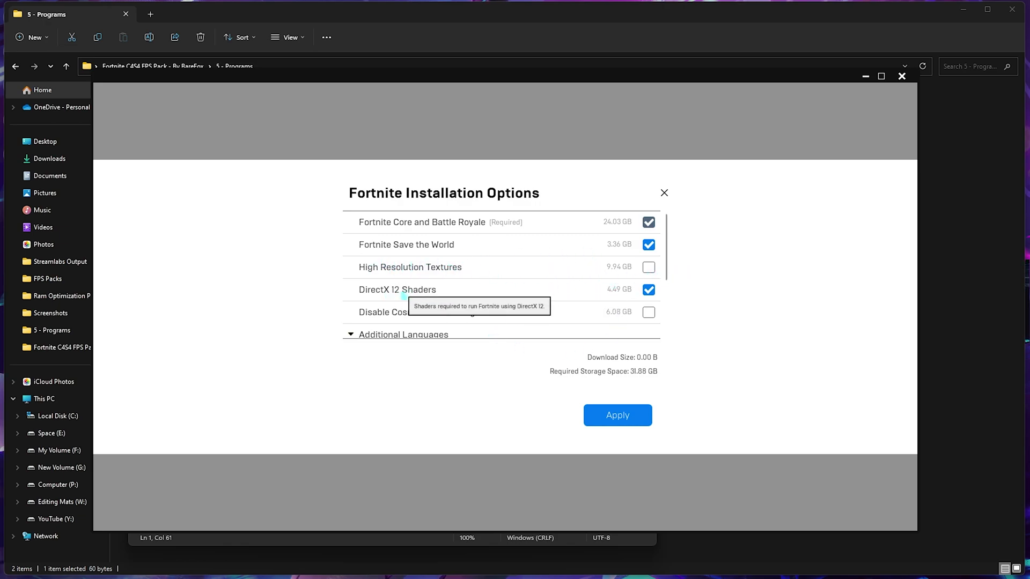
{"action": "left_click", "coordinate": [649, 290]}
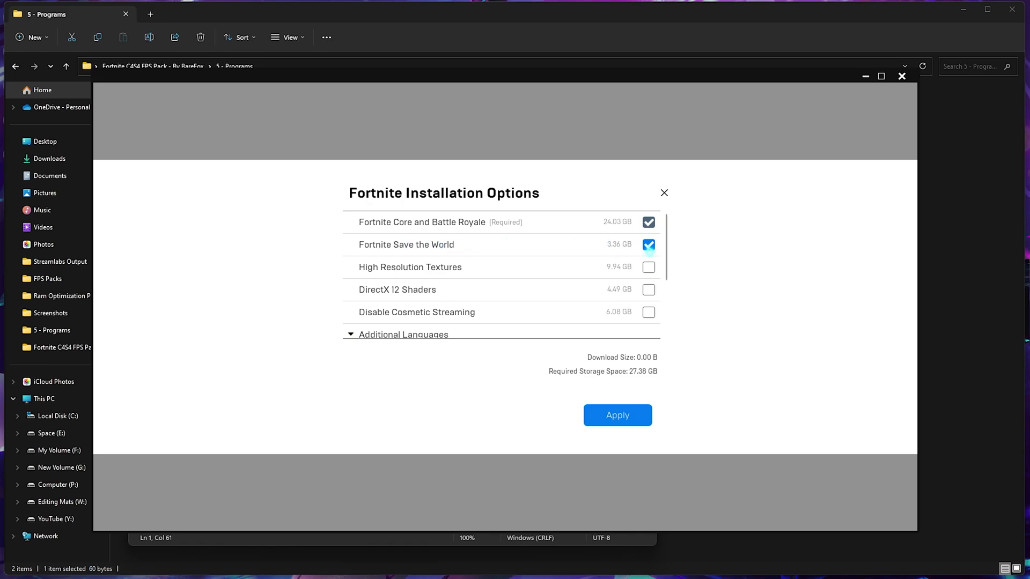
{"action": "left_click", "coordinate": [629, 415]}
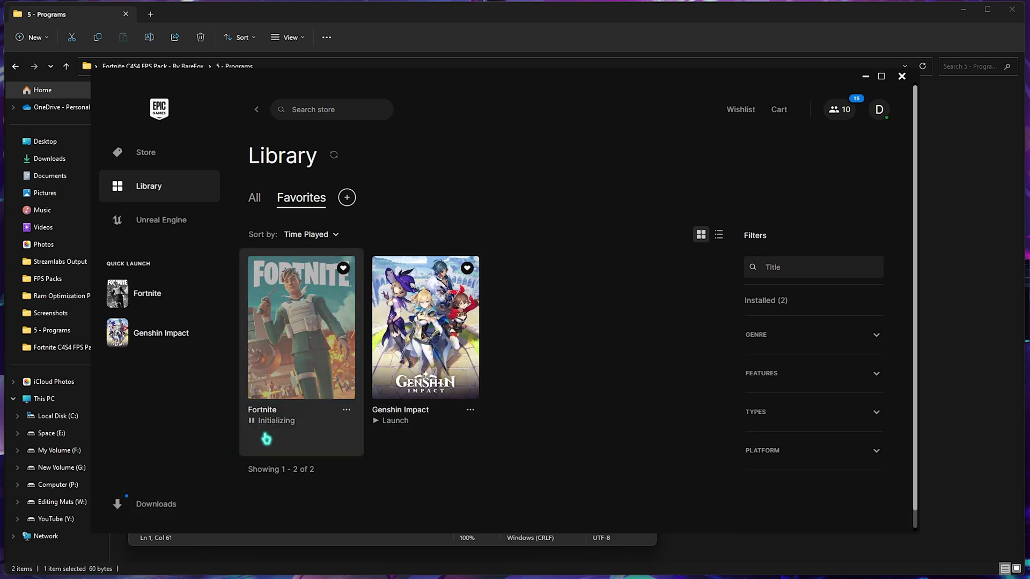
- Enable Fortnite launch options with -LANPLAY -NOSPLASH -NOTEXTURESTREAMING -USEALLAVAILABLECORES
{"action": "left_click", "coordinate": [347, 411]}
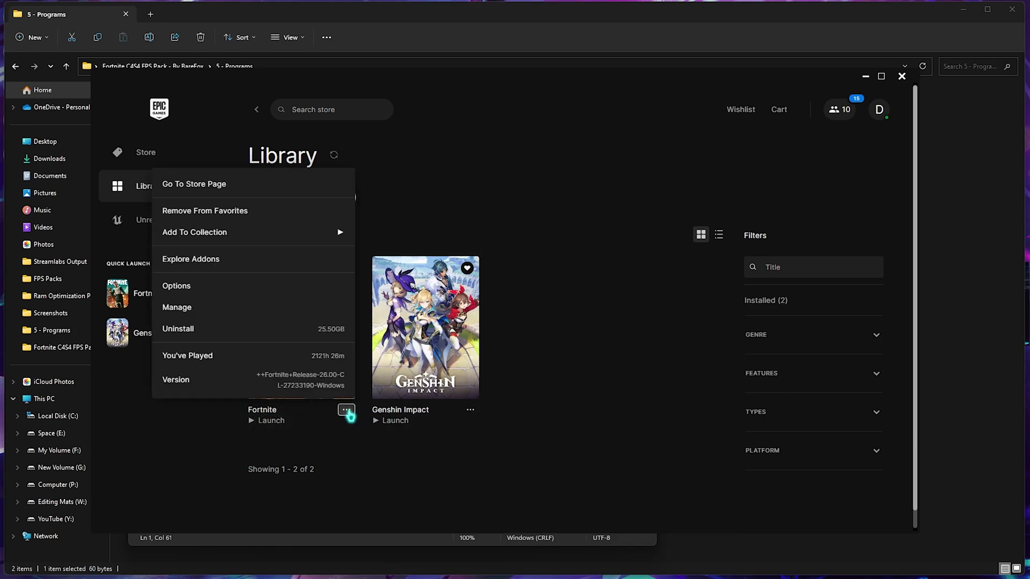
{"action": "left_click", "coordinate": [177, 314]}
{"action": "left_click", "coordinate": [652, 385]}
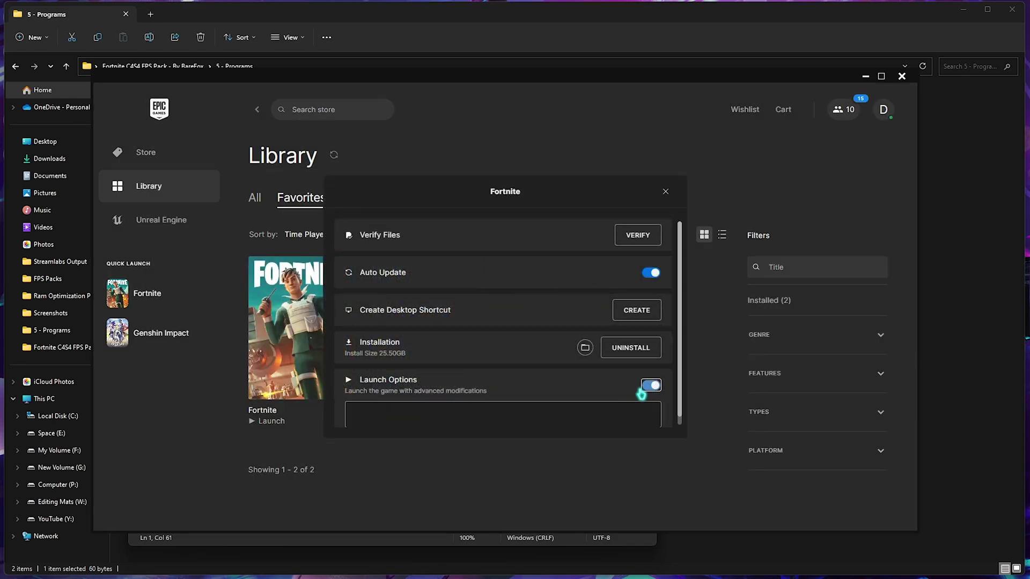
{"action": "left_click", "coordinate": [408, 403]}
{"action": "key", "text": "ctrl+v"}
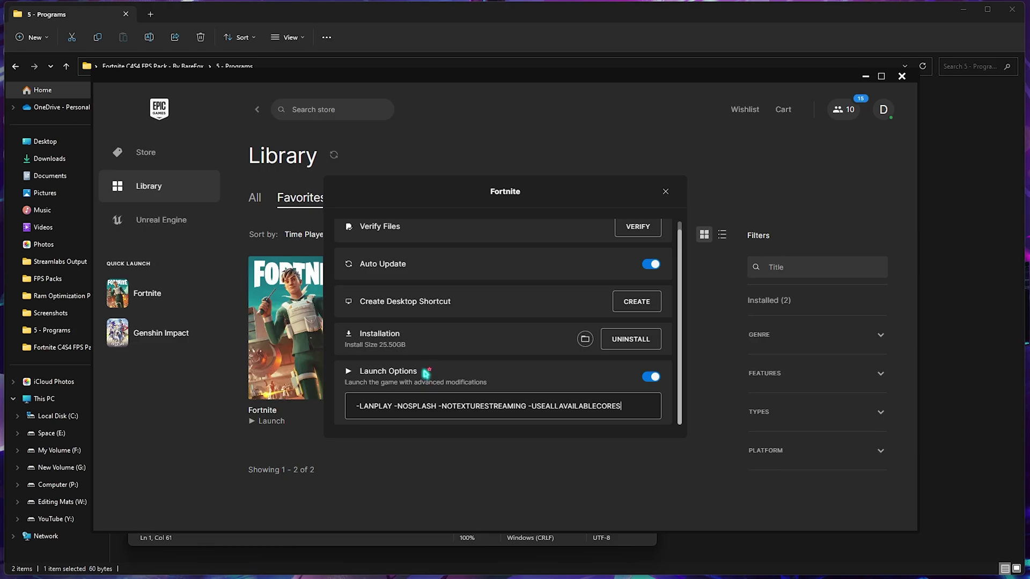
{"action": "left_click", "coordinate": [665, 191]}
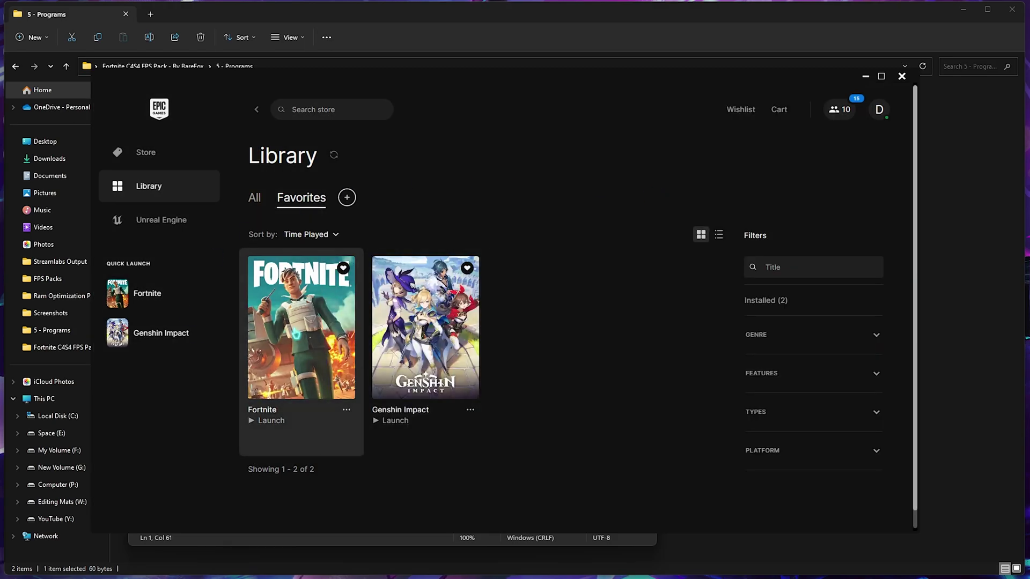
- Minimize the Epic Games Launcher and close the Commandline.txt Notepad window
{"action": "left_click", "coordinate": [865, 76]}
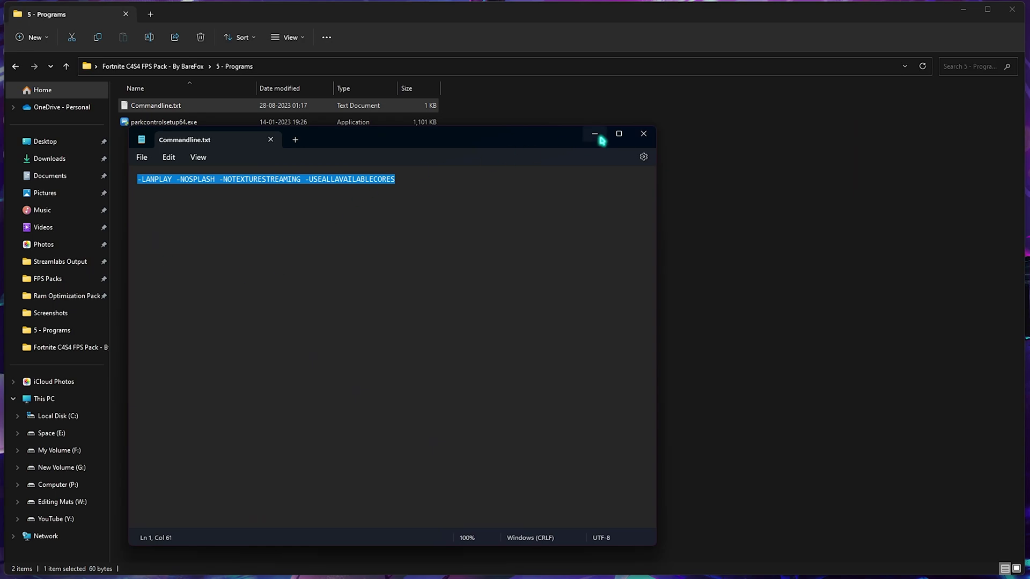
{"action": "left_click", "coordinate": [643, 134]}
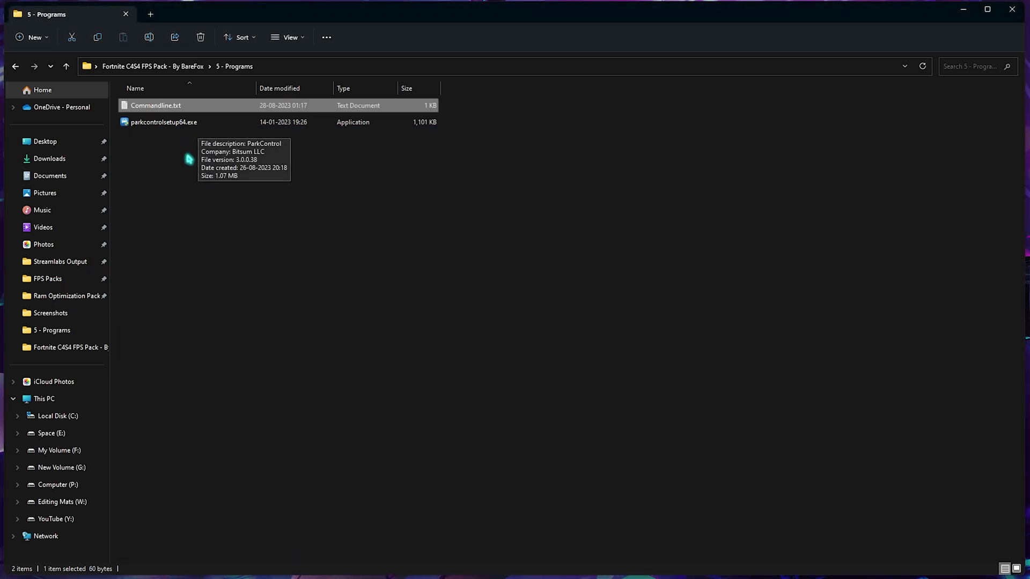
{"action": "left_click", "coordinate": [266, 284]}
- Launch ParkControl, apply the High performance power profile, and close it with OK
{"action": "key", "text": "super"}
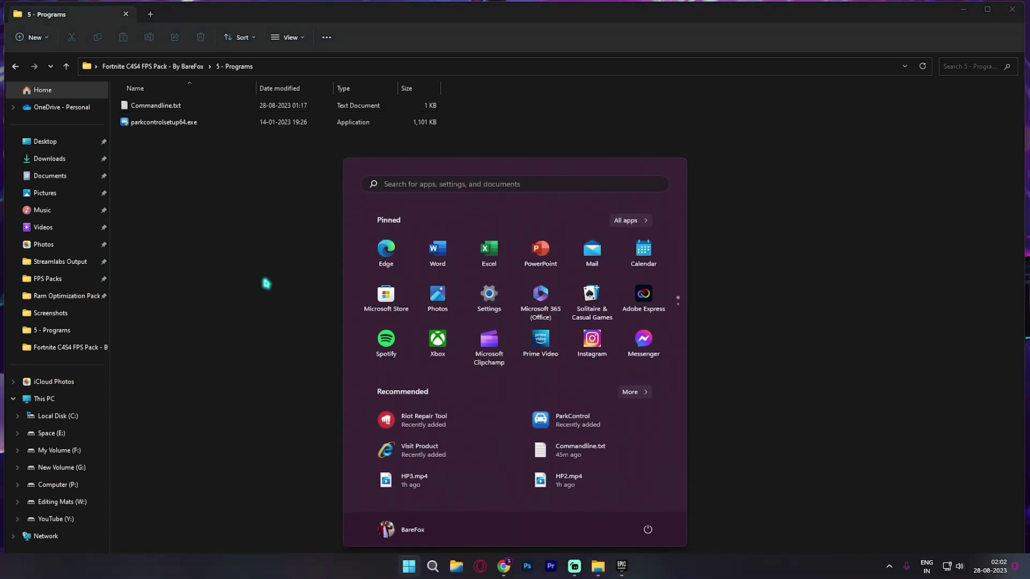
{"action": "type", "text": "par"}
{"action": "left_click", "coordinate": [365, 363]}
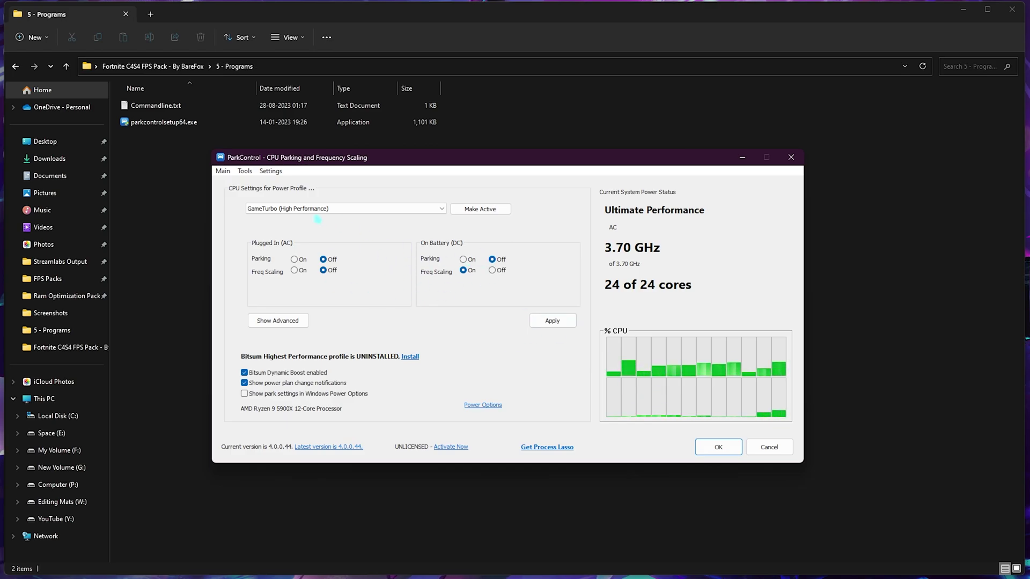
{"action": "left_click", "coordinate": [318, 209]}
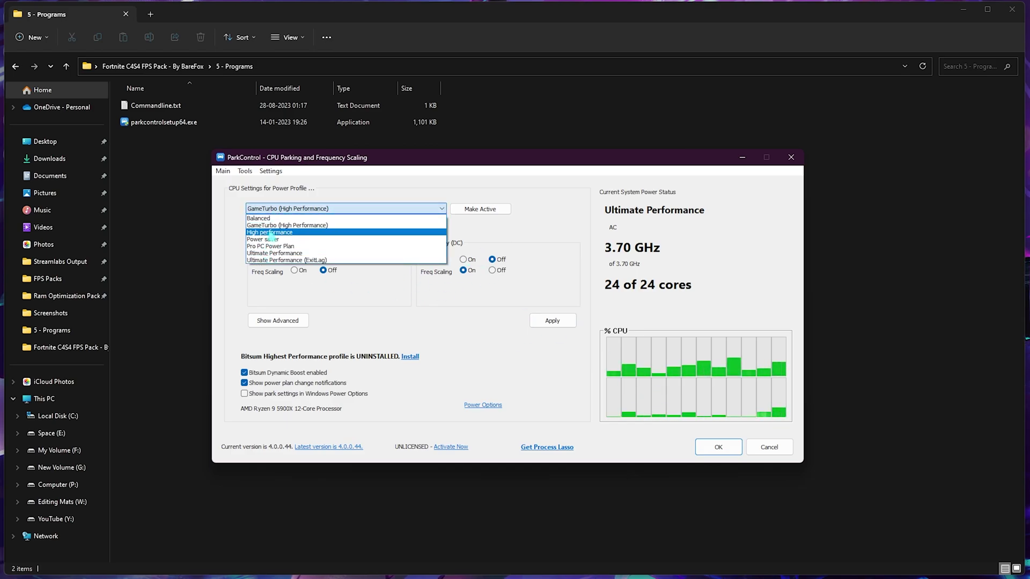
{"action": "left_click", "coordinate": [272, 233]}
{"action": "left_click", "coordinate": [552, 320]}
{"action": "left_click", "coordinate": [718, 447]}
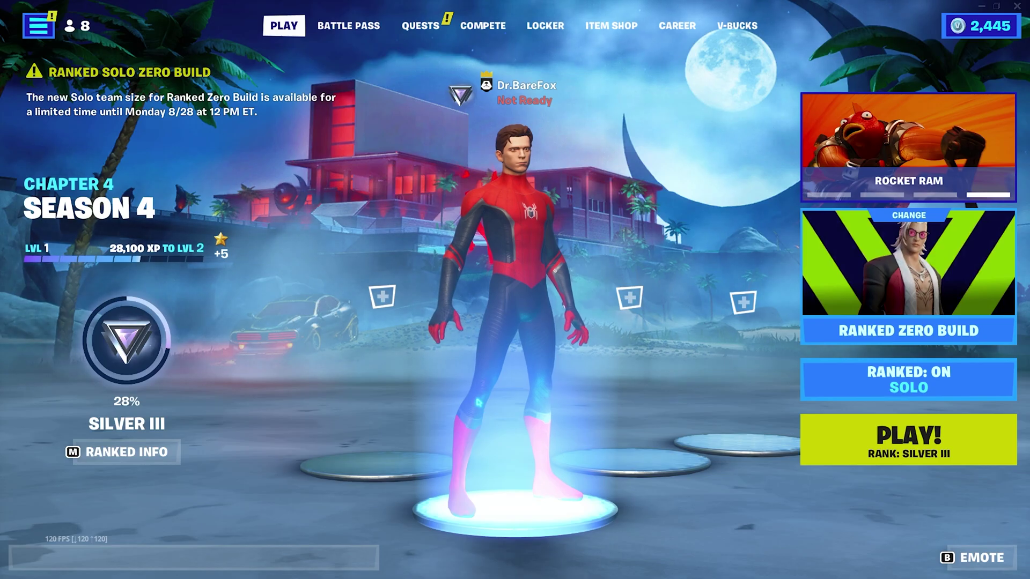
- Open Fortnite's settings and keep the resolution at 1920x1080 after trying 1280x720
{"action": "key", "text": "F8"}
{"action": "left_click", "coordinate": [28, 488]}
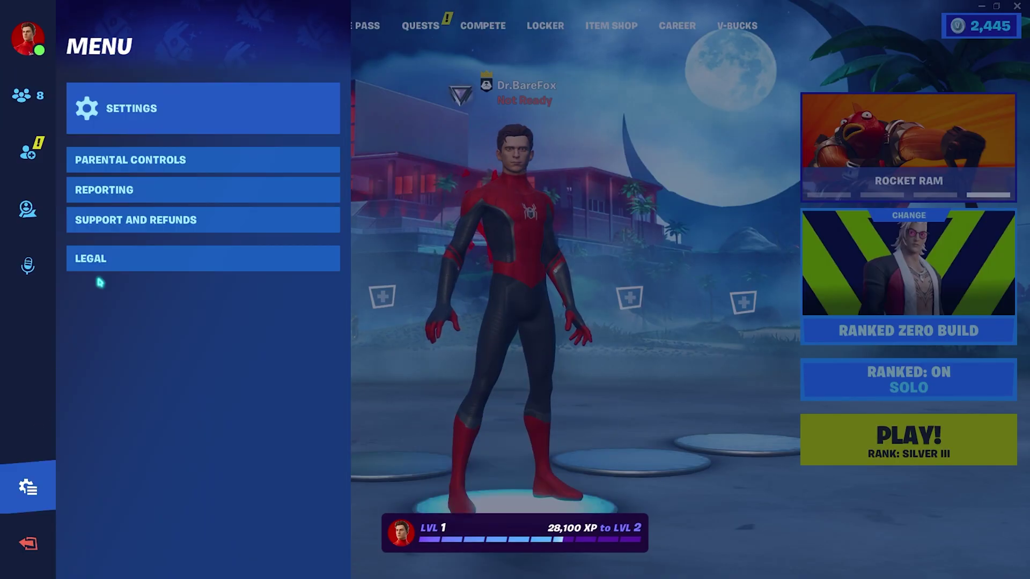
{"action": "left_click", "coordinate": [157, 113]}
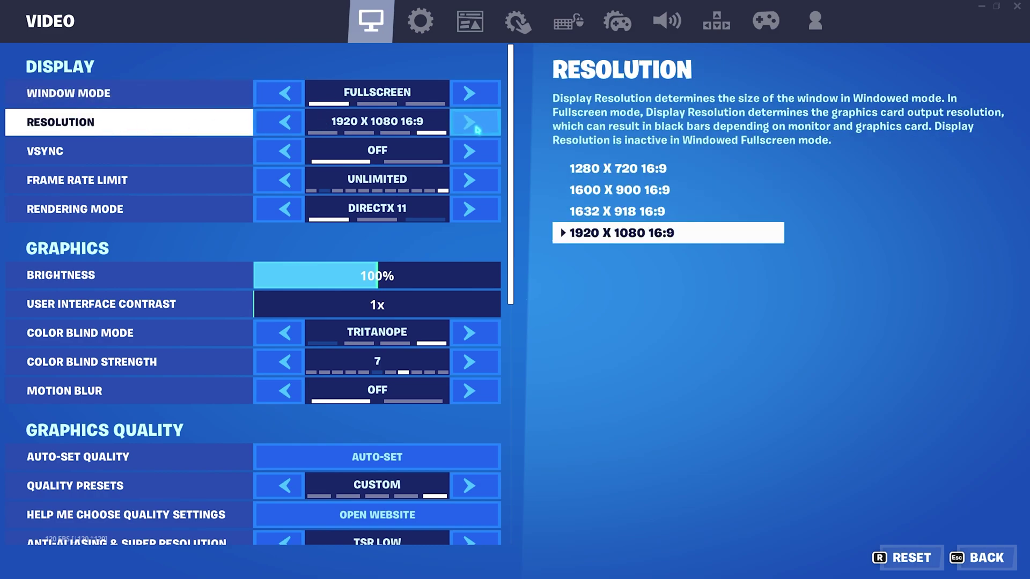
{"action": "left_click", "coordinate": [279, 133]}
{"action": "left_click", "coordinate": [279, 133]}
{"action": "left_click", "coordinate": [279, 133]}
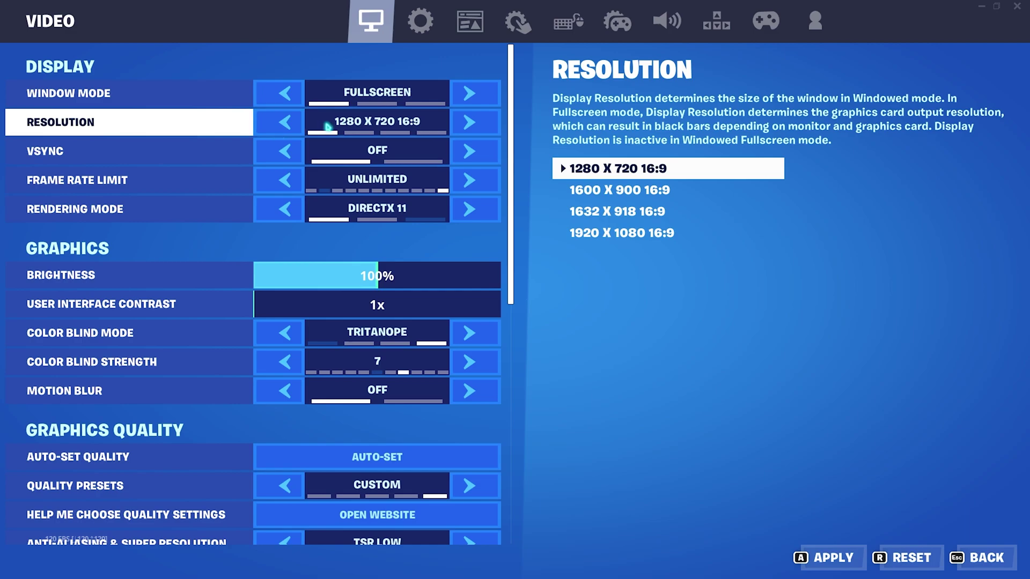
{"action": "left_click", "coordinate": [469, 123]}
{"action": "left_click", "coordinate": [470, 123]}
{"action": "left_click", "coordinate": [469, 122]}
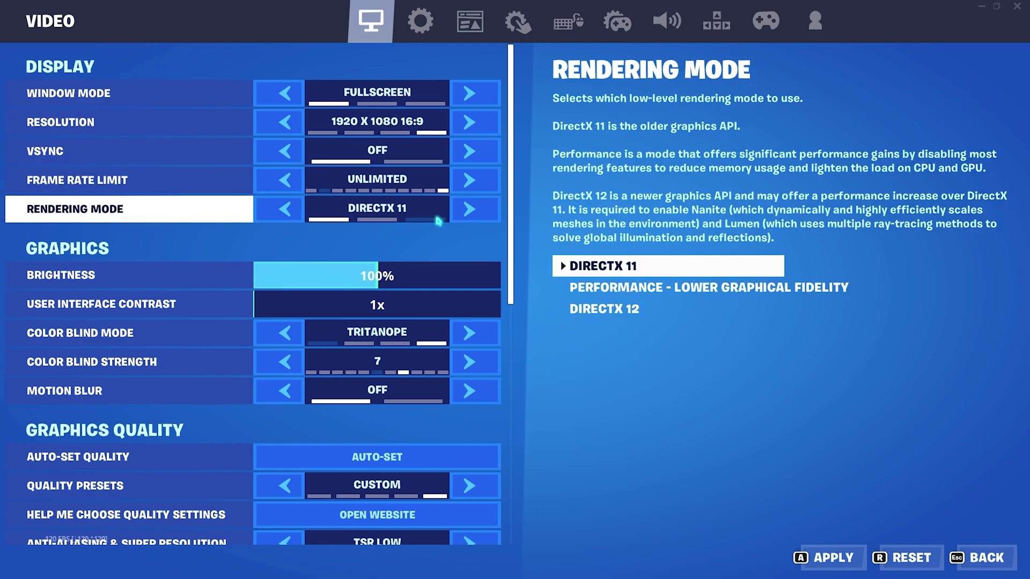
- Set Rendering Mode to Performance - Lower Graphical Fidelity
{"action": "left_click", "coordinate": [469, 210]}
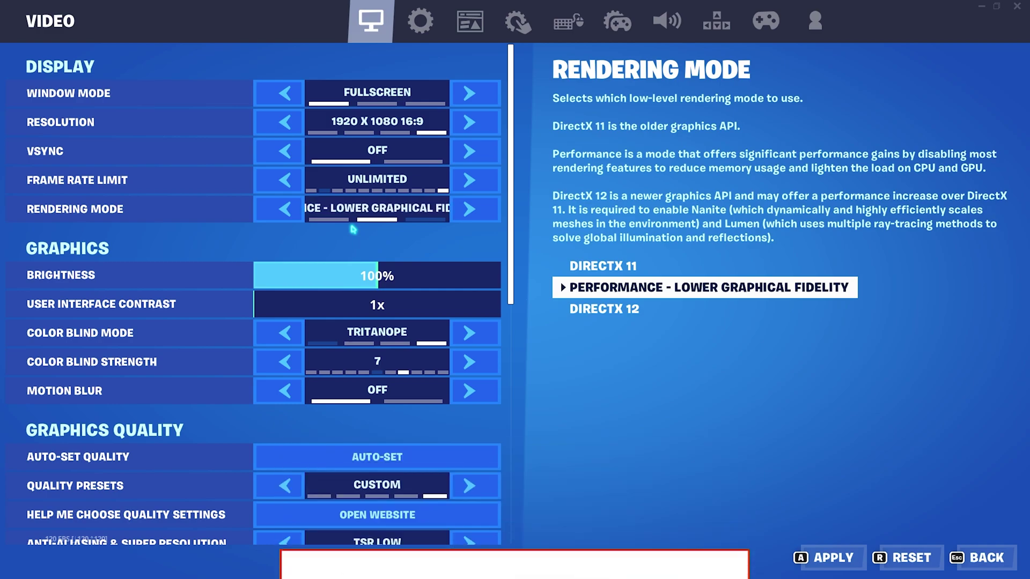
{"action": "left_click", "coordinate": [348, 221]}
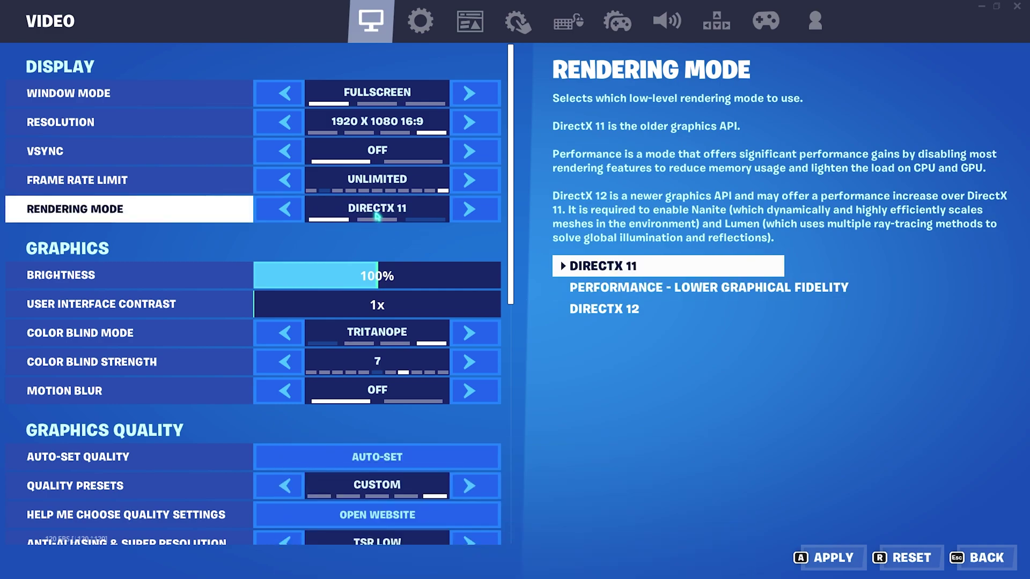
{"action": "left_click", "coordinate": [377, 218]}
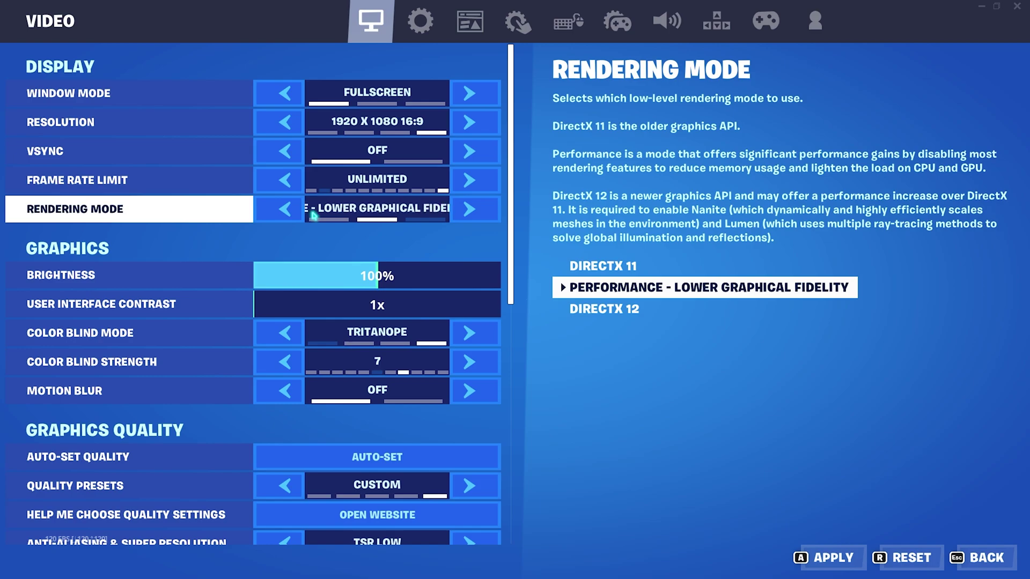
{"action": "scroll", "coordinate": [112, 183], "scroll_direction": "down", "scroll_amount": 4}
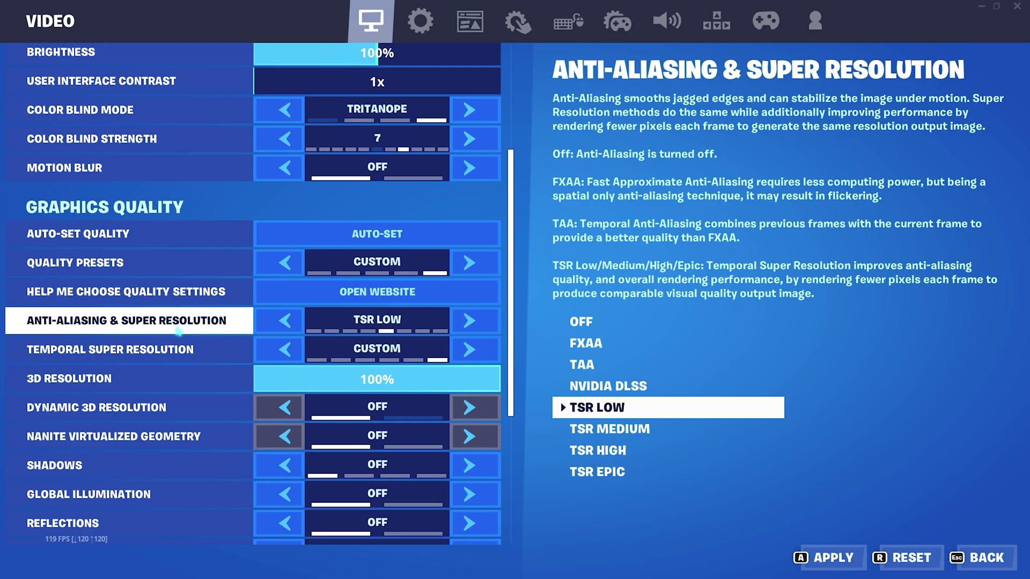
{"action": "left_click", "coordinate": [278, 321]}
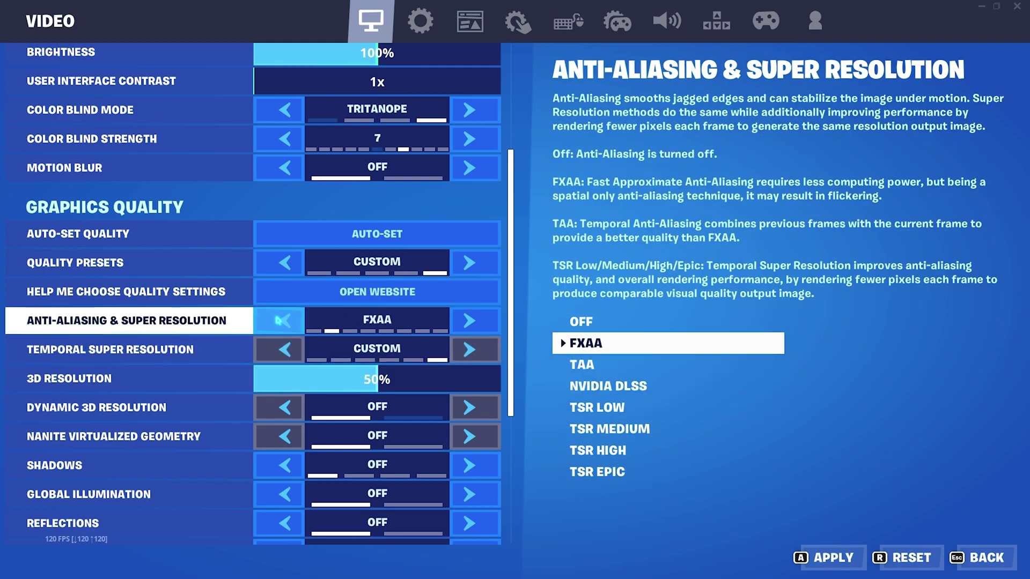
{"action": "left_click", "coordinate": [278, 321]}
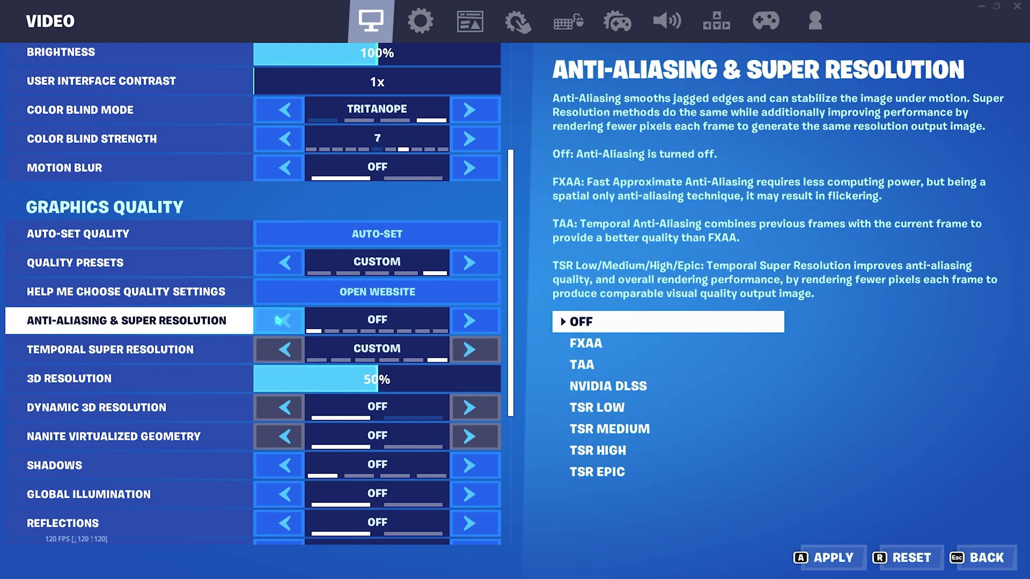
{"action": "key", "text": "Right"}
{"action": "key", "text": "Right"}
{"action": "key", "text": "Right"}
{"action": "key", "text": "Right"}
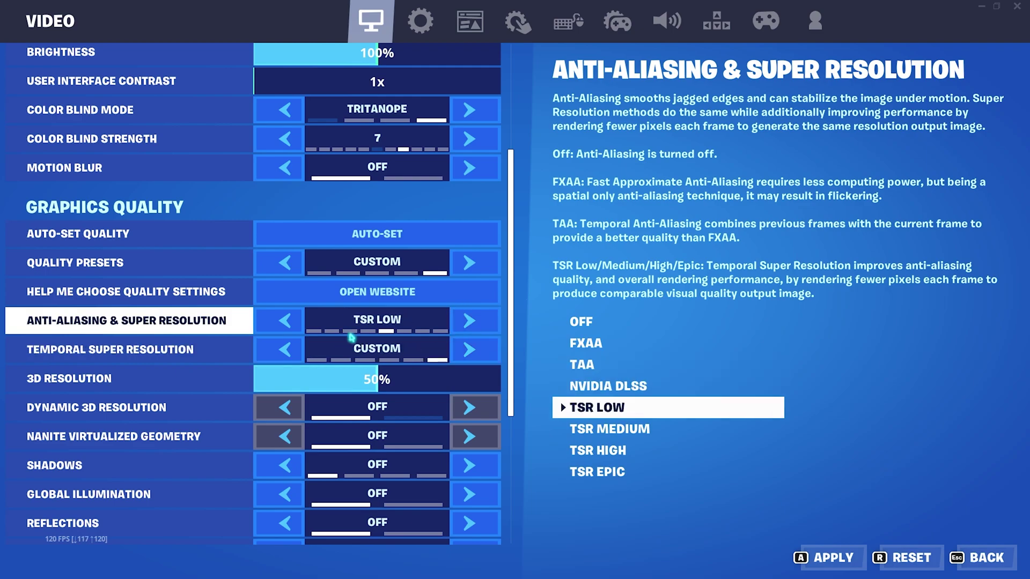
{"action": "left_click", "coordinate": [284, 321]}
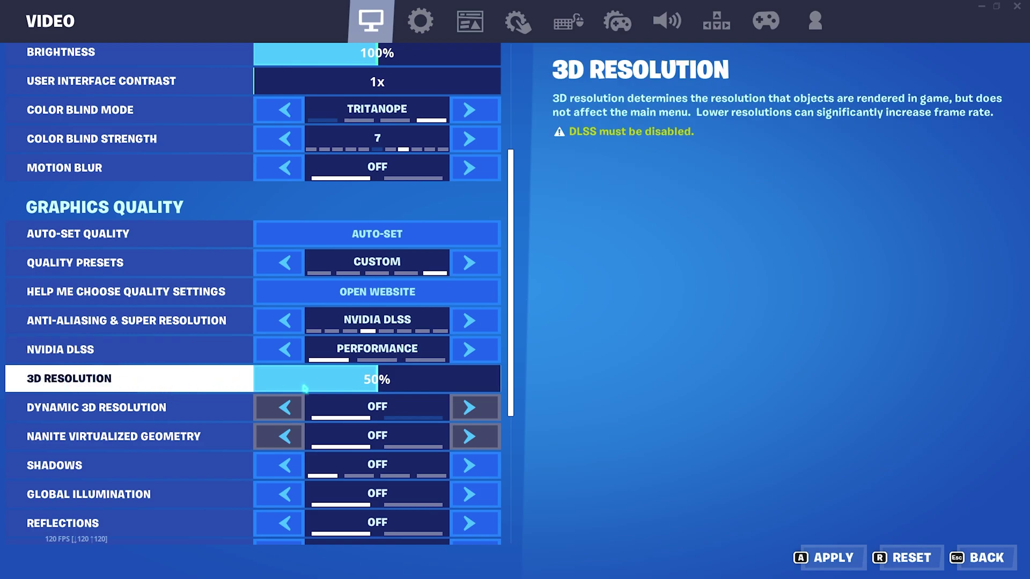
{"action": "key", "text": "Right"}
{"action": "key", "text": "Right"}
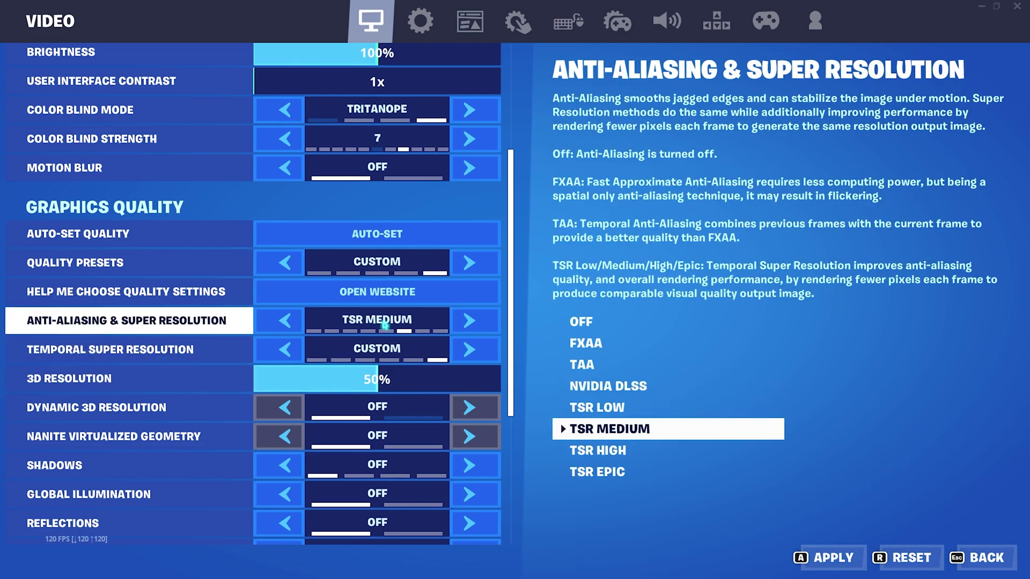
{"action": "left_click", "coordinate": [284, 320]}
{"action": "left_click_drag", "start_coordinate": [402, 379], "coordinate": [499, 379]}
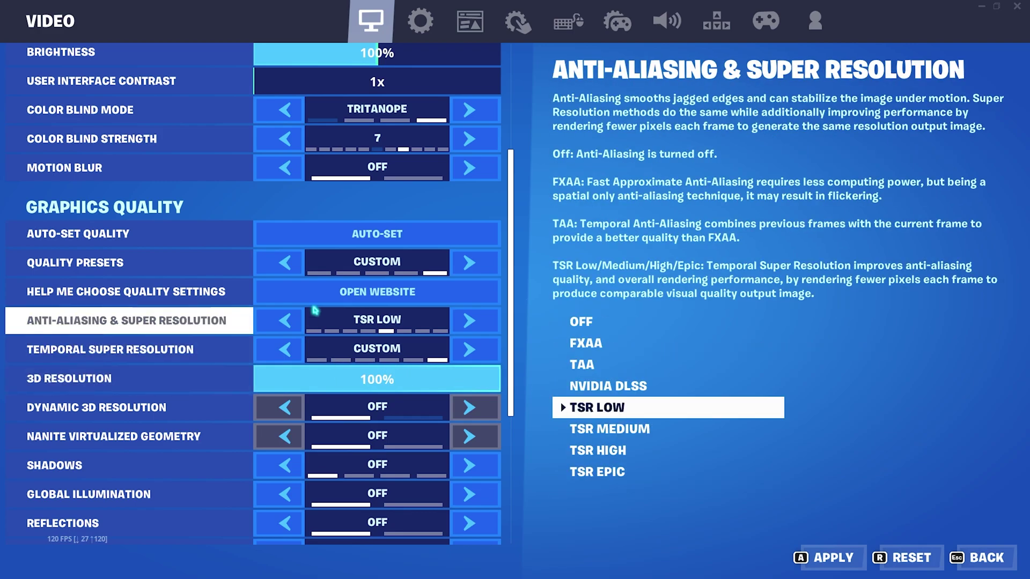
{"action": "scroll", "coordinate": [317, 310], "scroll_direction": "down", "scroll_amount": 3}
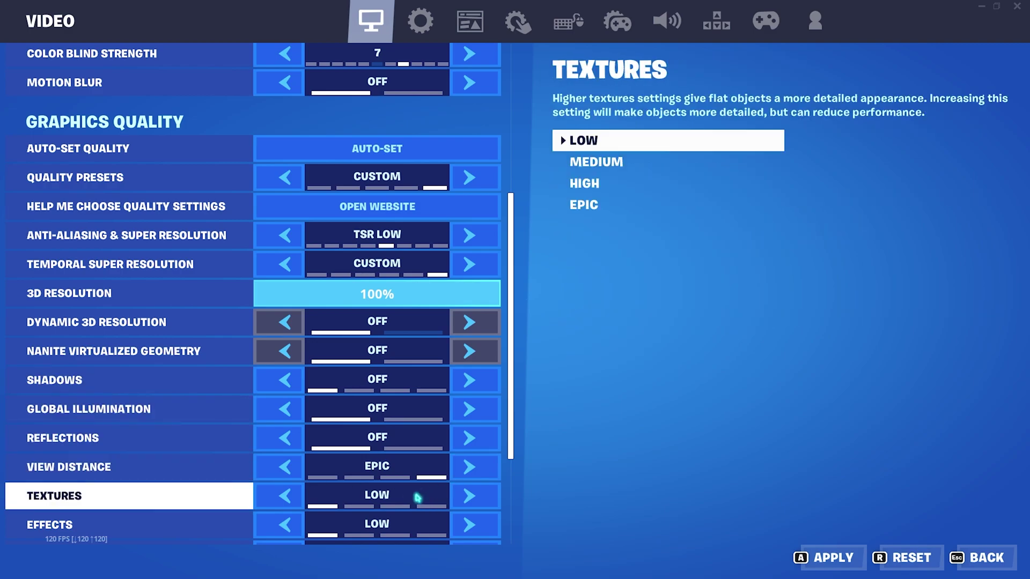
- Set NVIDIA Reflex Low Latency to On + Boost, apply, and decline the restart
{"action": "scroll", "coordinate": [418, 498], "scroll_direction": "down", "scroll_amount": 3}
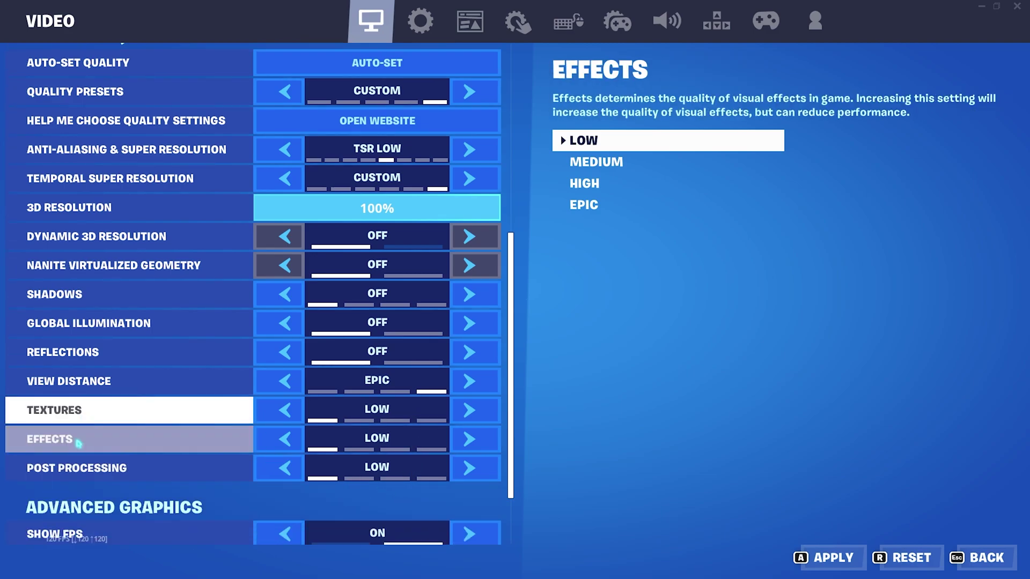
{"action": "scroll", "coordinate": [225, 472], "scroll_direction": "down", "scroll_amount": 3}
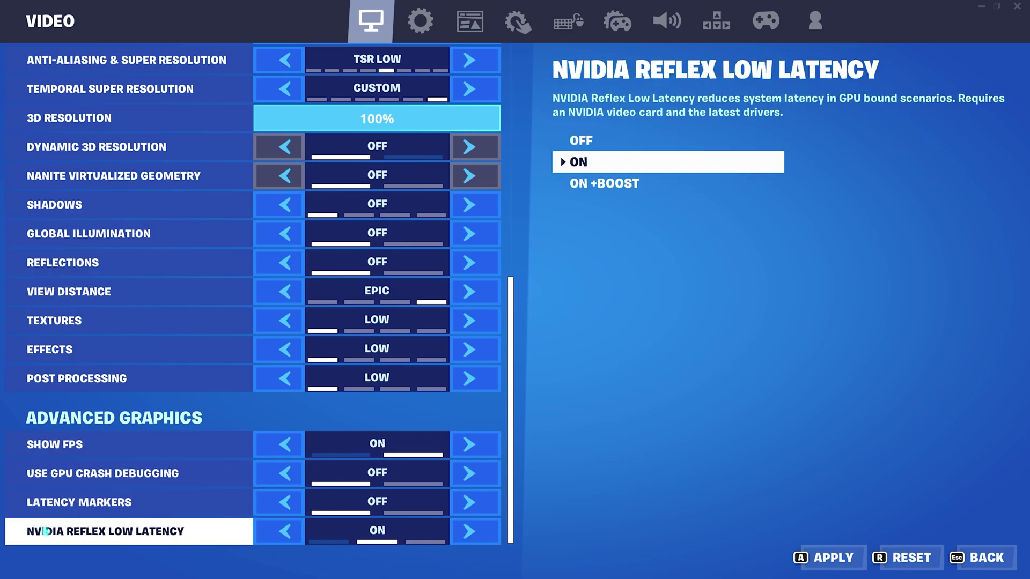
{"action": "left_click", "coordinate": [469, 531]}
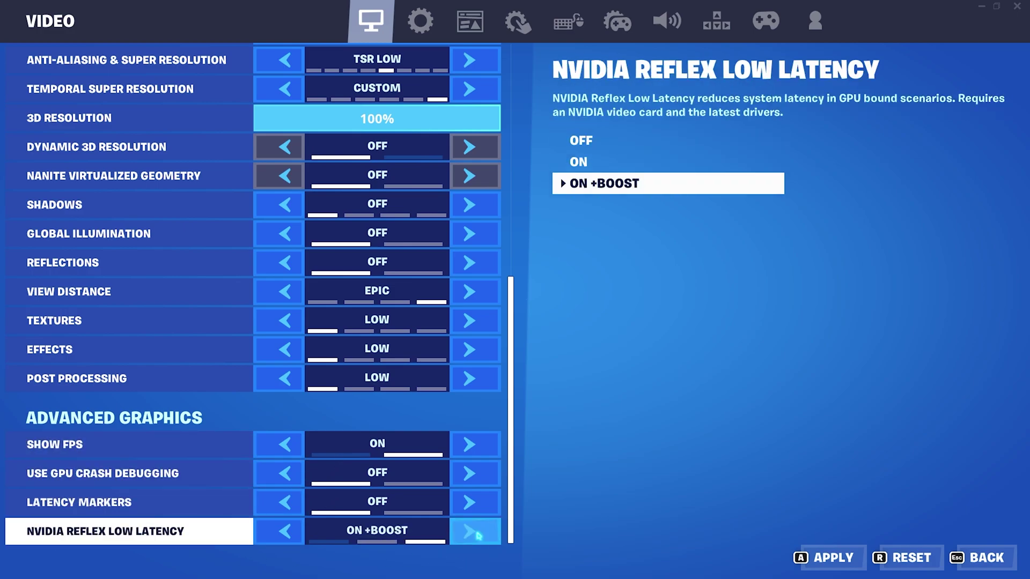
{"action": "key", "text": "a"}
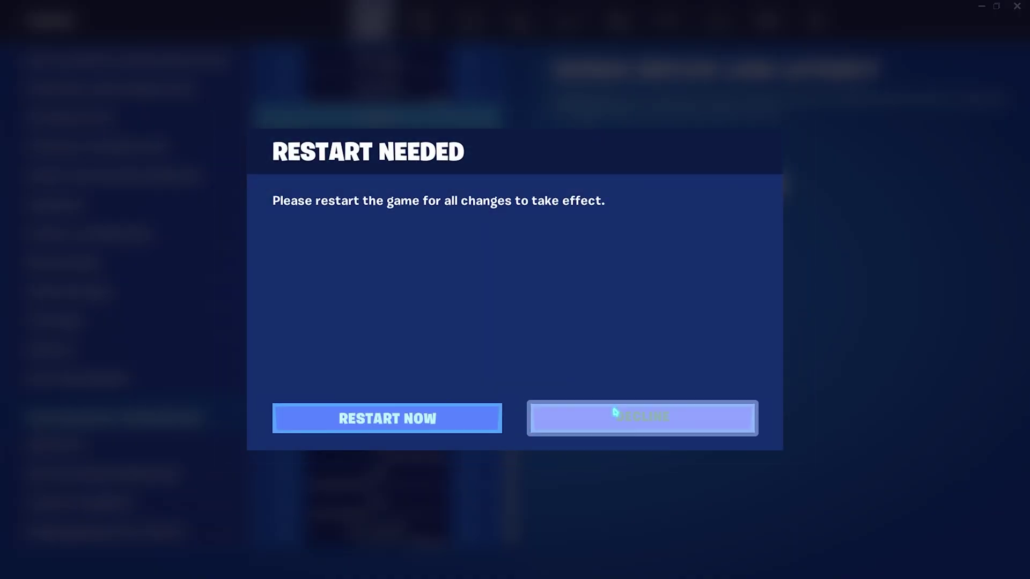
{"action": "left_click", "coordinate": [615, 417]}
{"action": "scroll", "coordinate": [407, 297], "scroll_direction": "up", "scroll_amount": 5}
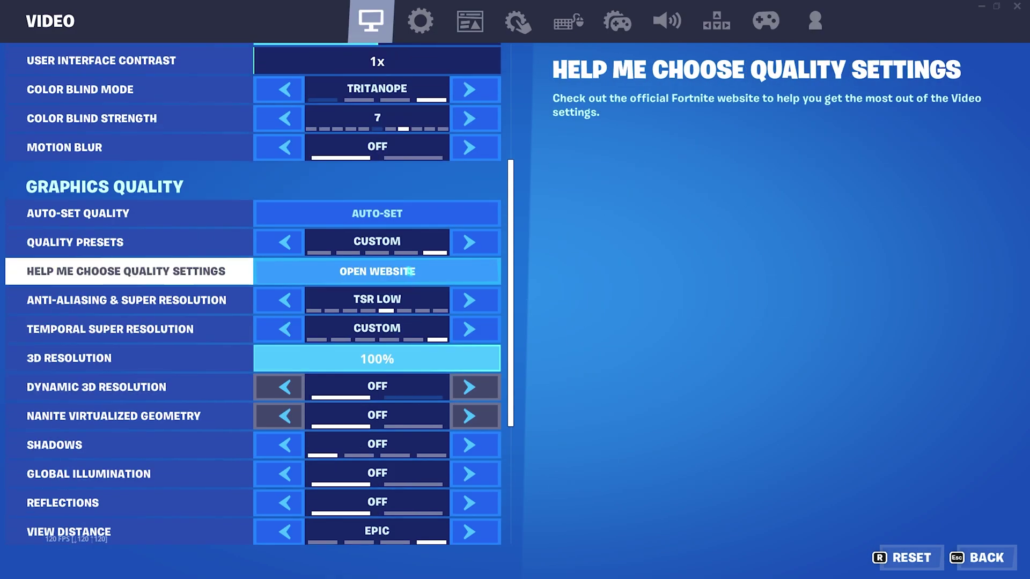
- Show the Game settings' Replays section, confirming Record Replays is Off
{"action": "left_click", "coordinate": [421, 24]}
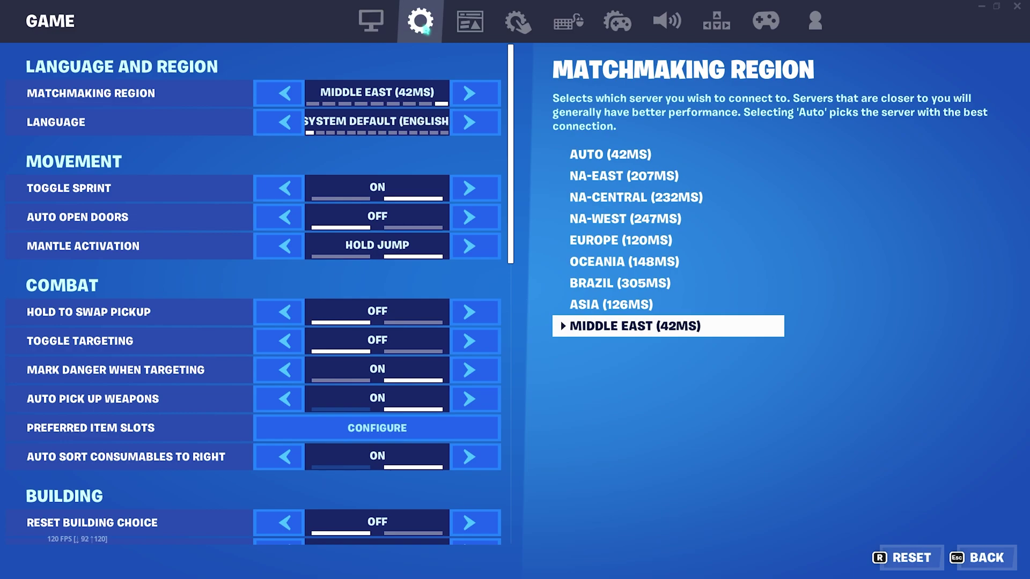
{"action": "scroll", "coordinate": [383, 304], "scroll_direction": "down", "scroll_amount": 3}
{"action": "scroll", "coordinate": [382, 304], "scroll_direction": "down", "scroll_amount": 6}
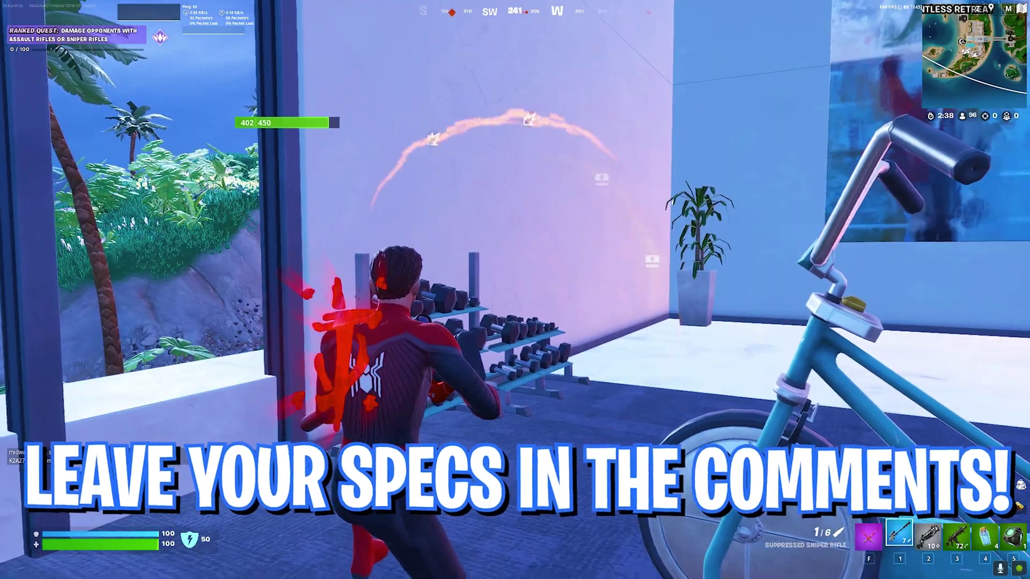
- Scope in and snipe the enemy with the suppressed sniper rifle, then run into the gym
{"action": "right_click", "coordinate": [515, 289]}
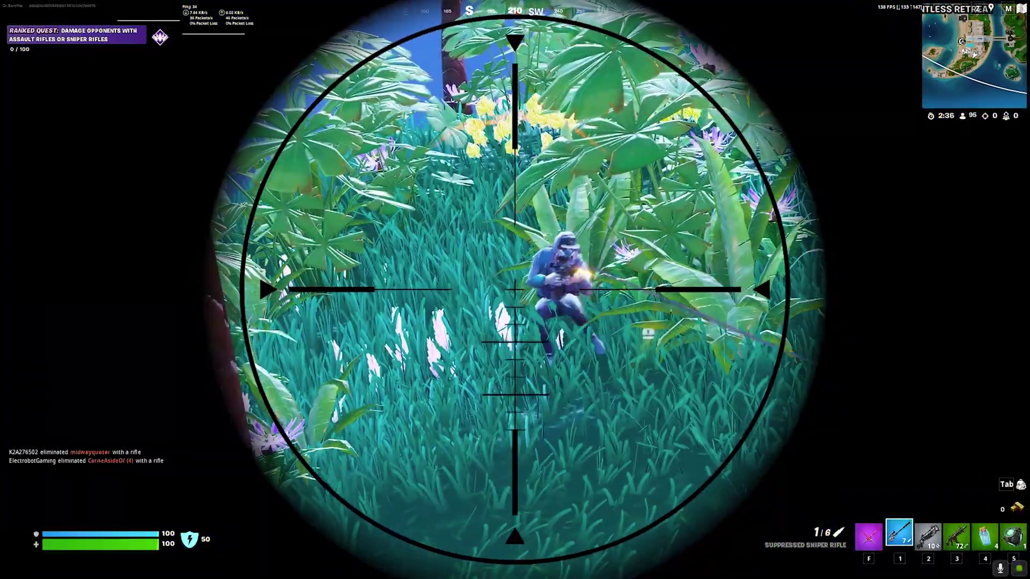
{"action": "left_click", "coordinate": [515, 290]}
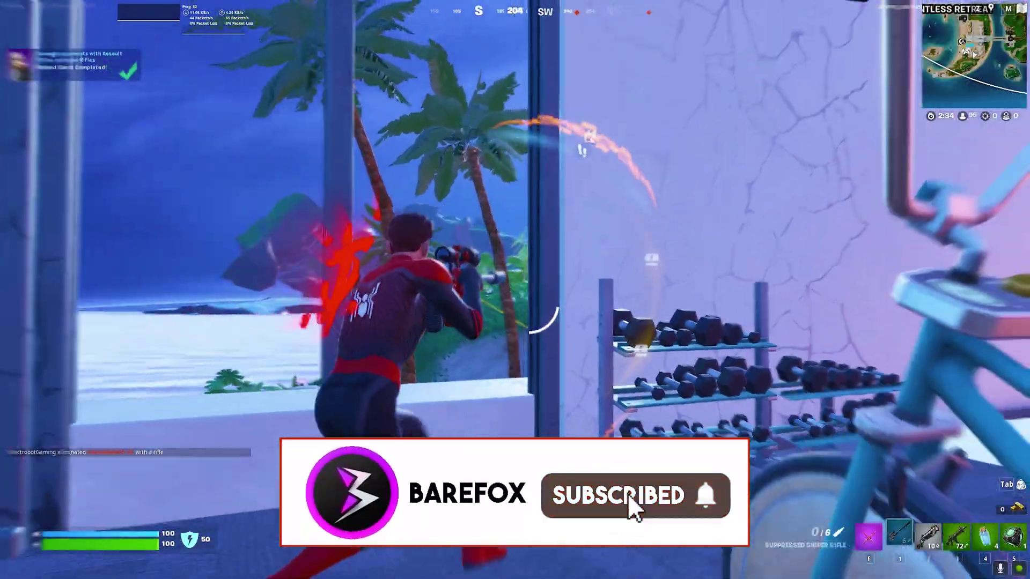
{"action": "right_click", "coordinate": [515, 290]}
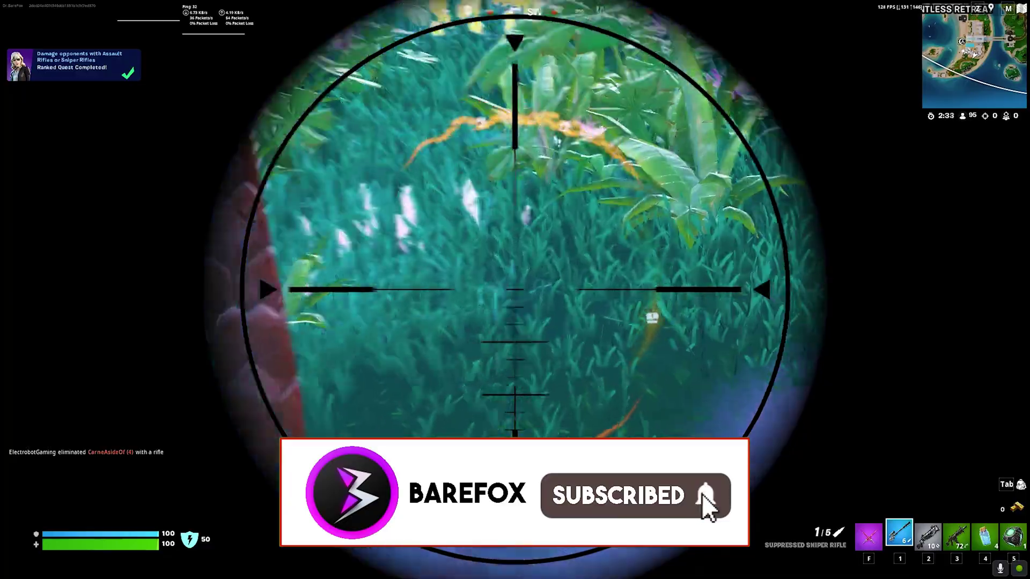
{"action": "right_click", "coordinate": [515, 290]}
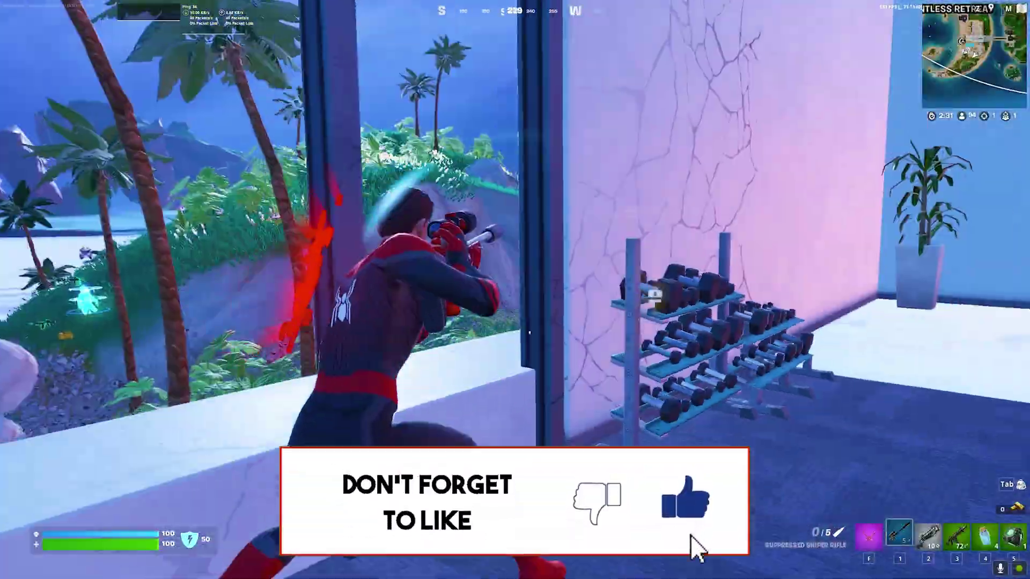
{"action": "left_click", "coordinate": [515, 290]}
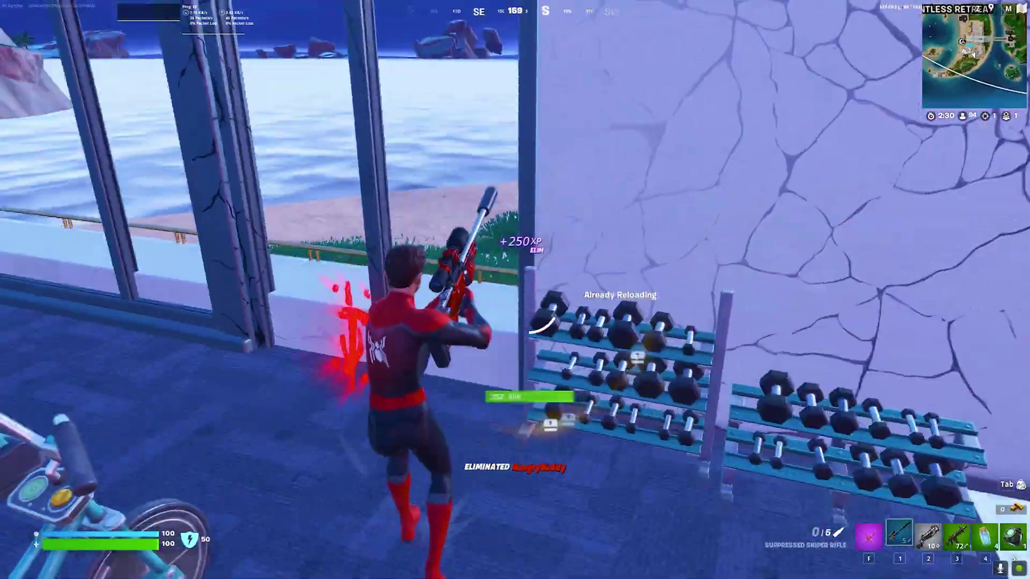
{"action": "key", "text": "w"}
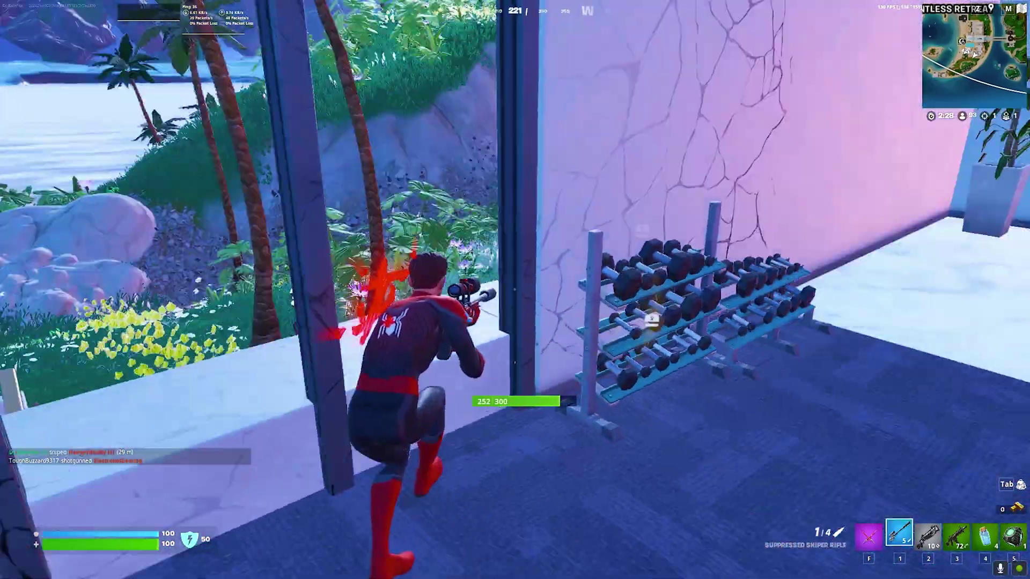
{"action": "key", "text": "w"}
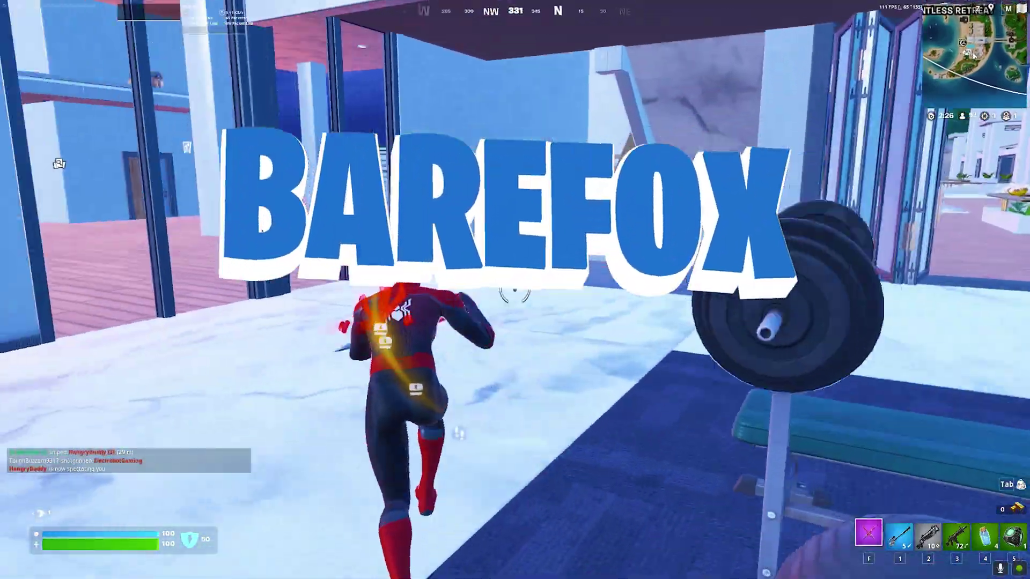